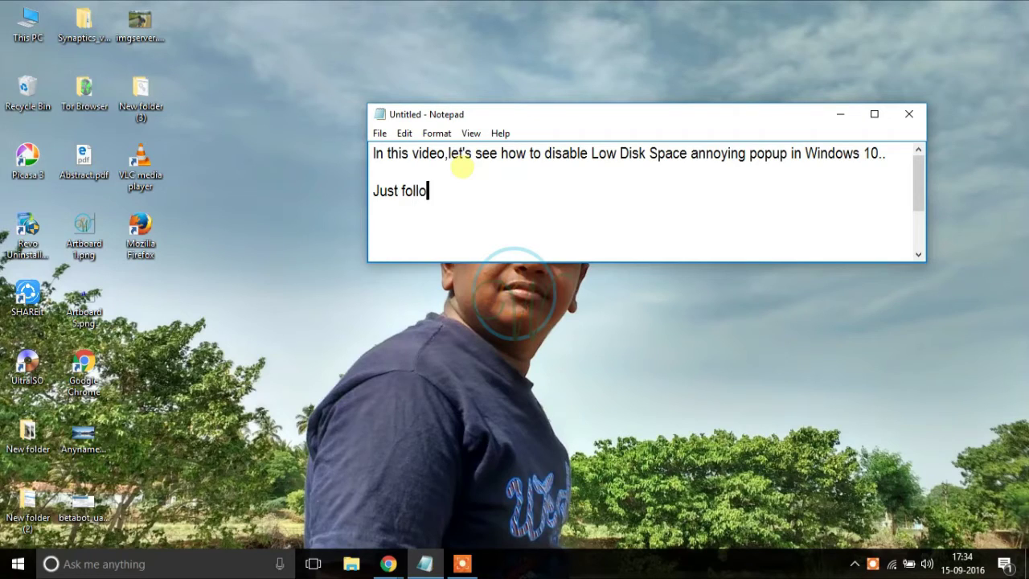
Finish the note's second line so it reads "Just follow my steps..".
type("s..")
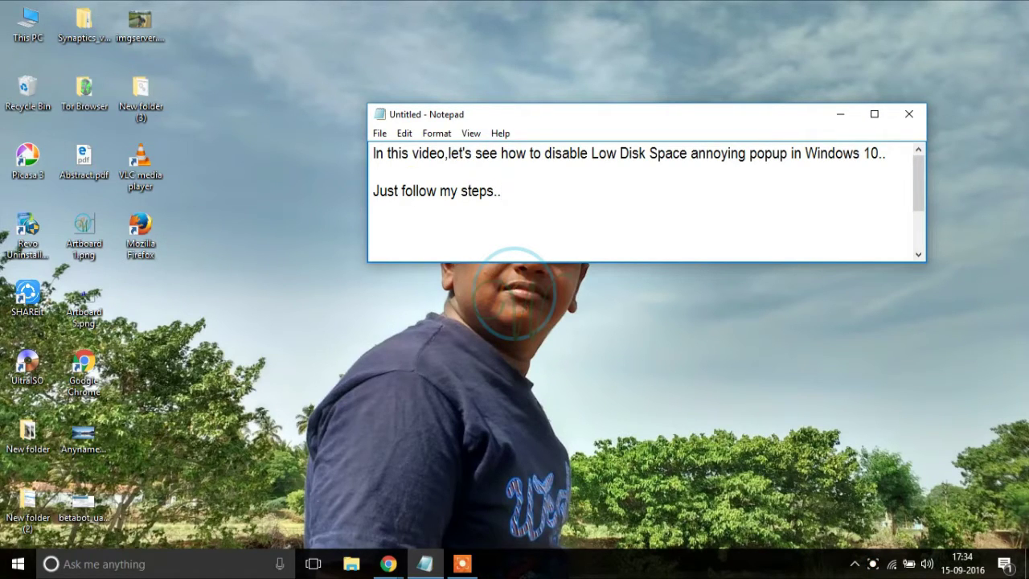
left_click(243, 237)
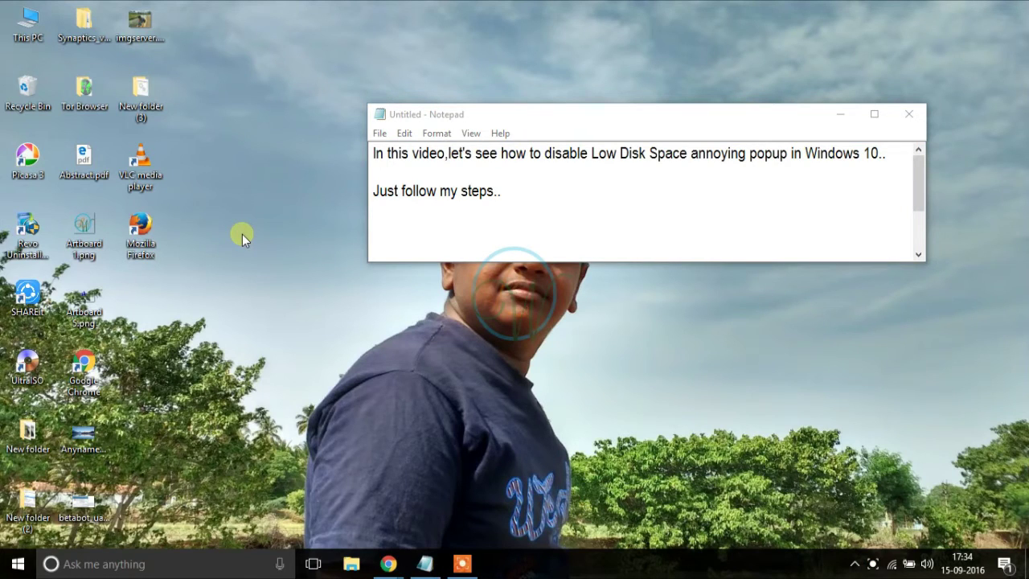
Search Windows for "regedit" and open the Registry Editor.
key("super")
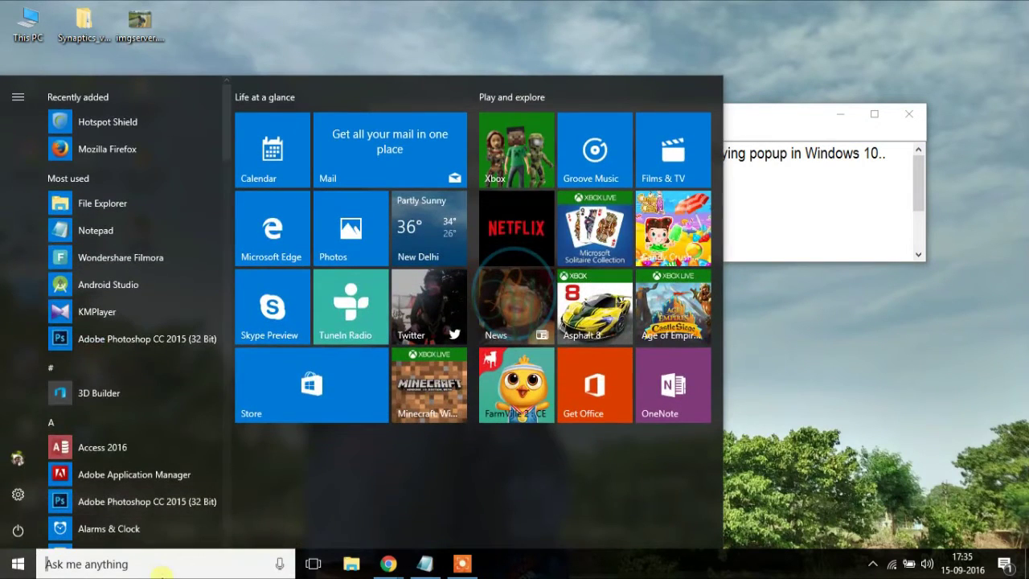
left_click(155, 562)
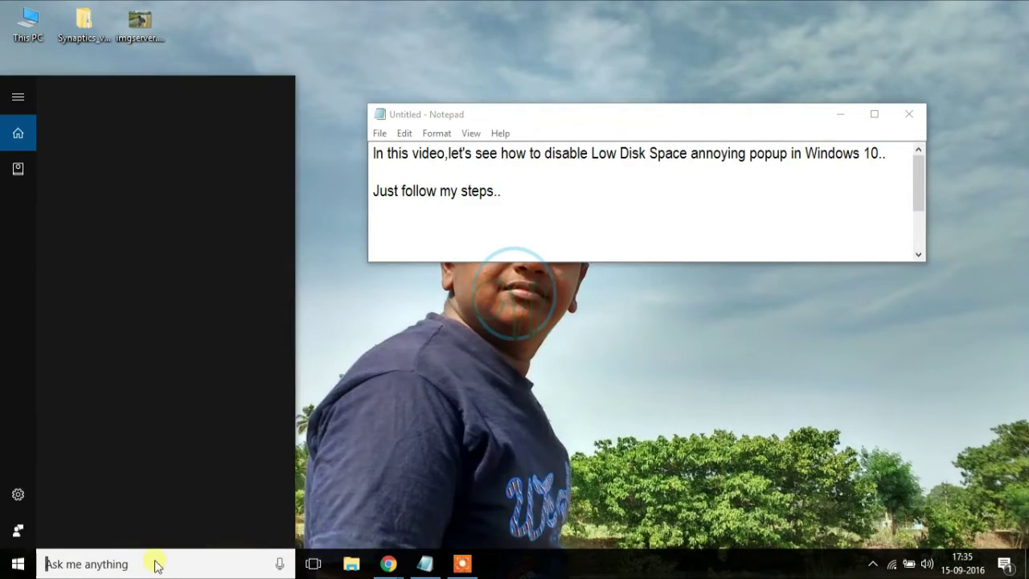
type("re")
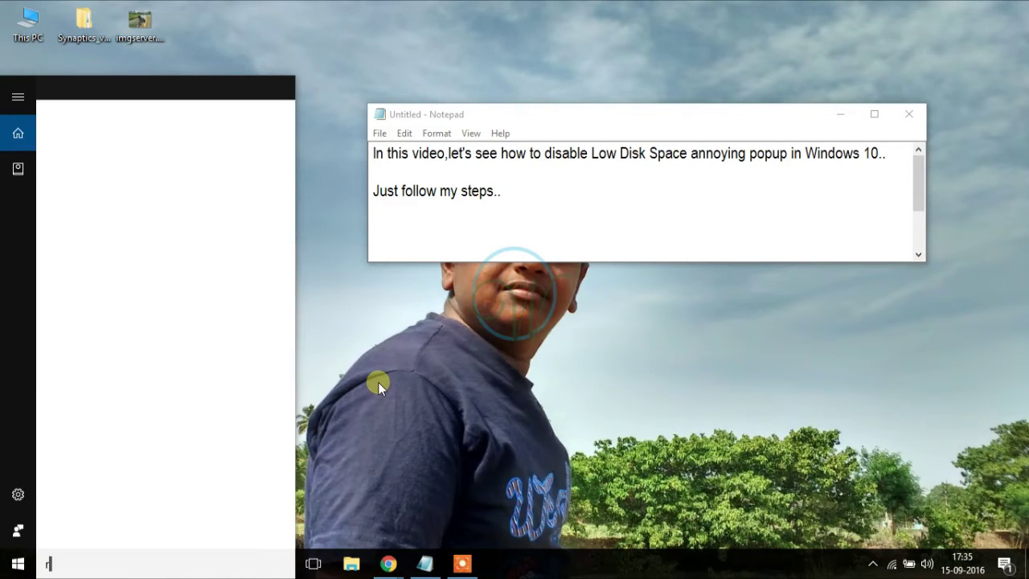
type("gedit")
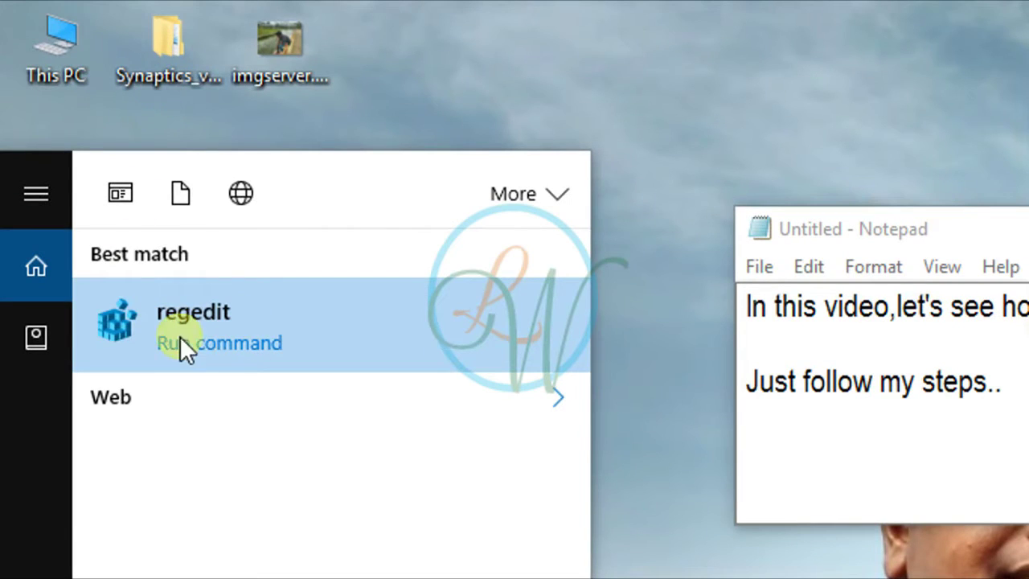
left_click(245, 344)
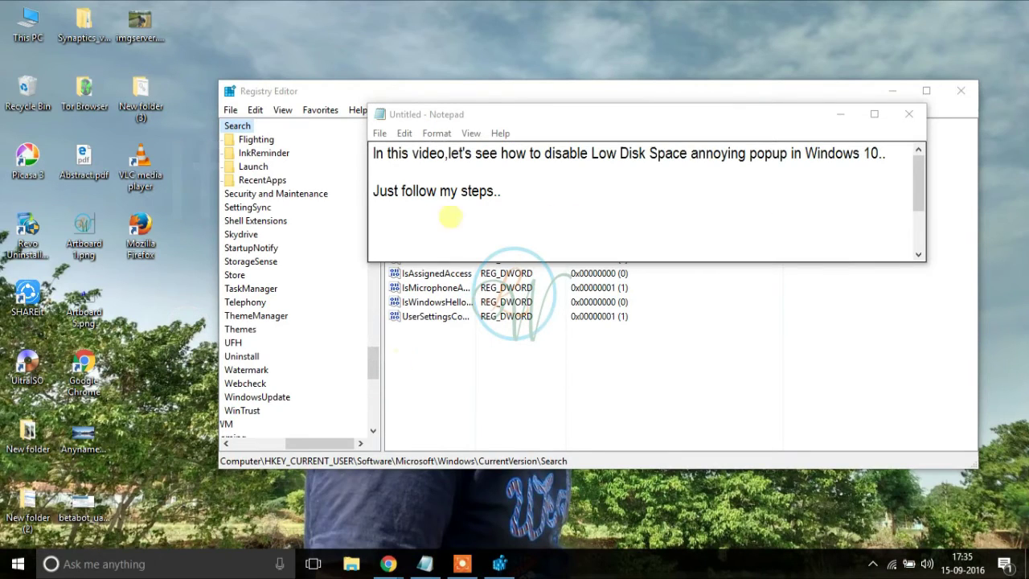
In the Notepad note, add "Navigate to the following location..." and complete the registry path below it with "Polices\Explorer".
left_click(502, 208)
key("Return")
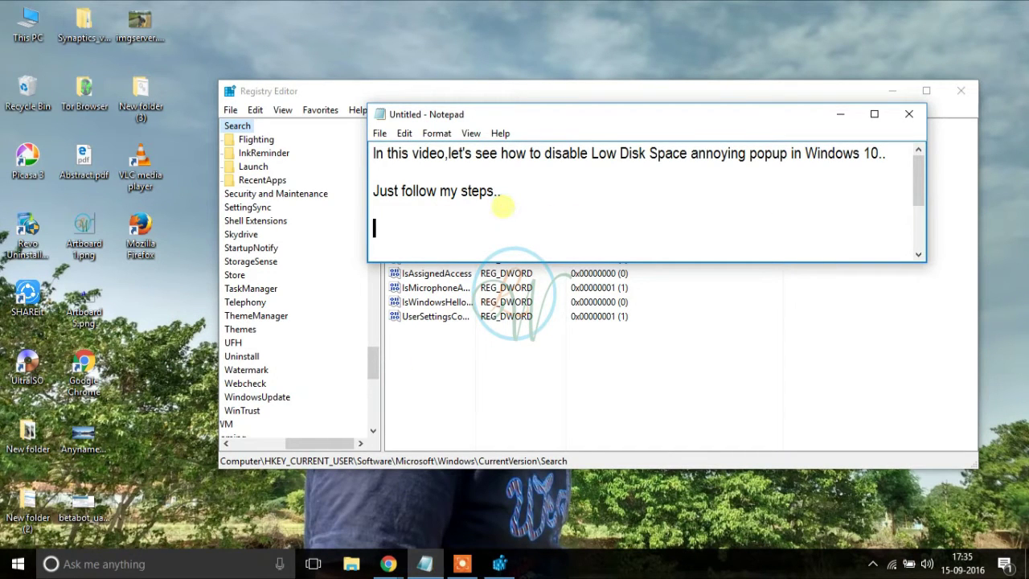
type("Navigate to the ")
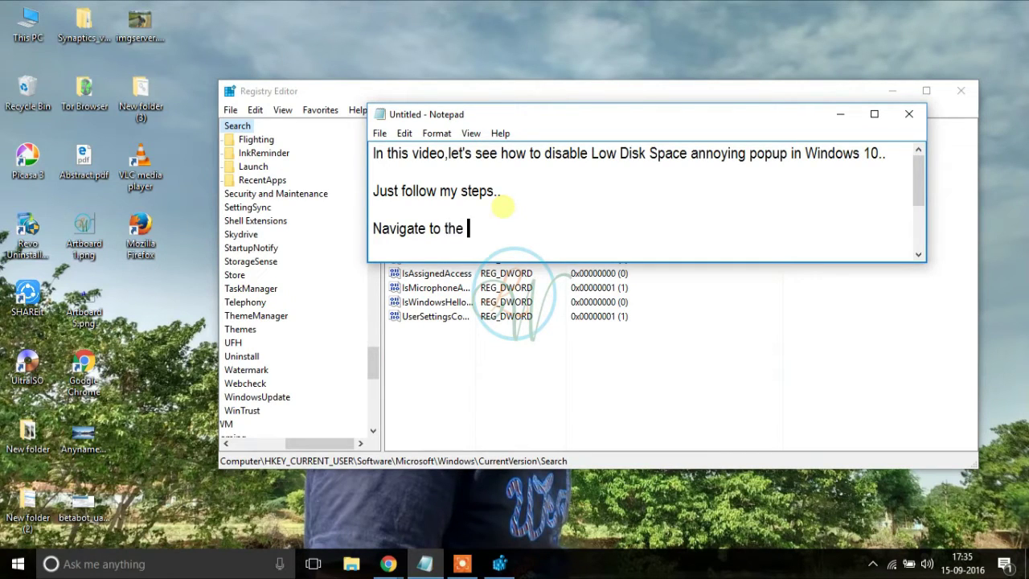
type("following l")
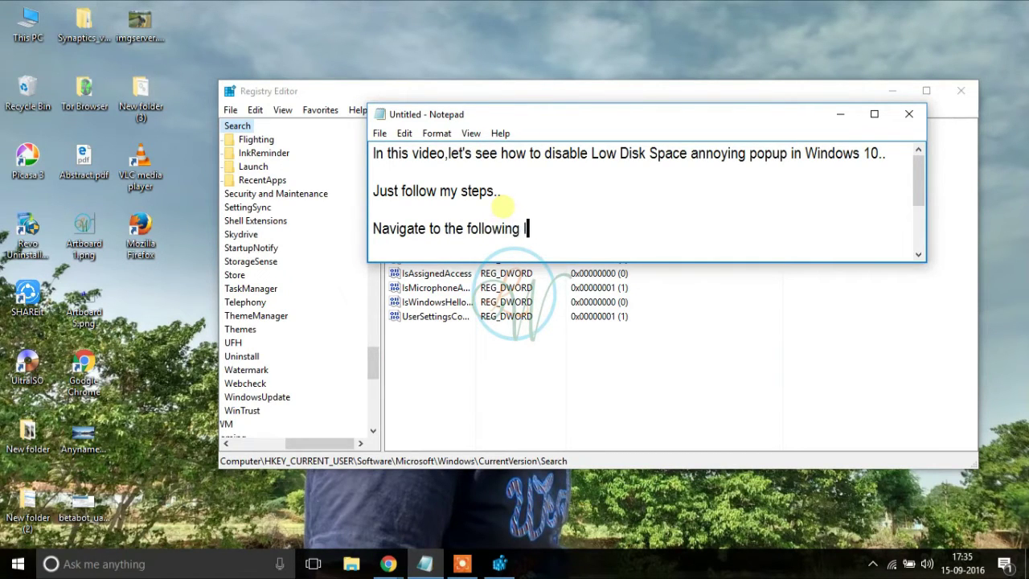
type("ocation...")
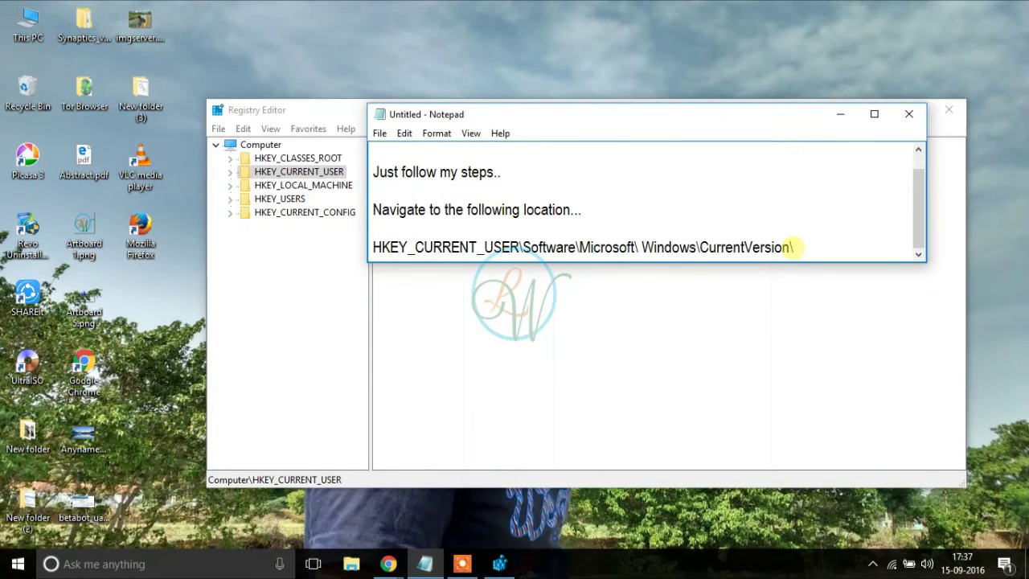
type("Polices\\Explorer")
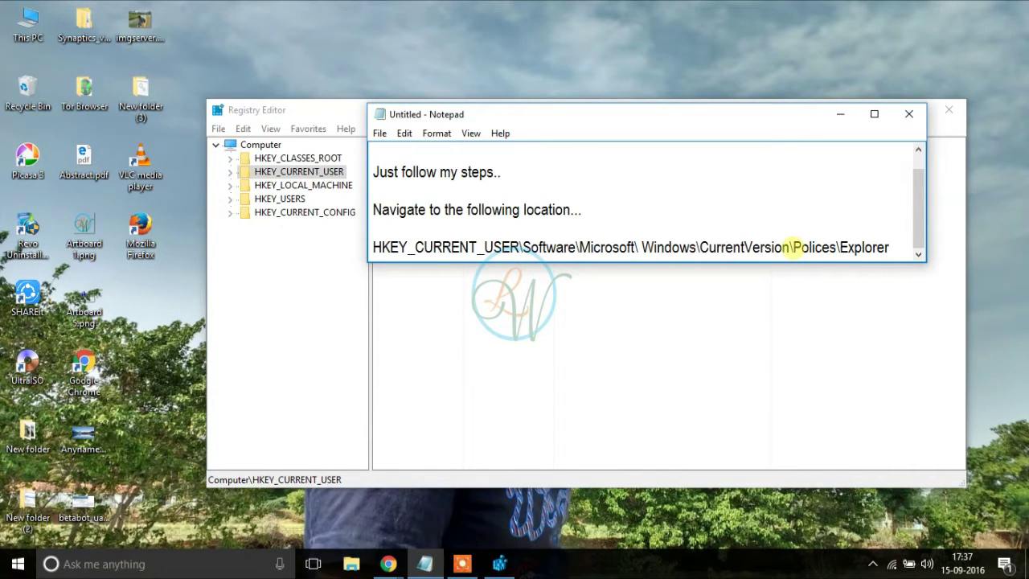
In the Registry Editor, expand the key path HKEY_CURRENT_USER\Software\Microsoft.
left_click(244, 172)
left_click(229, 174)
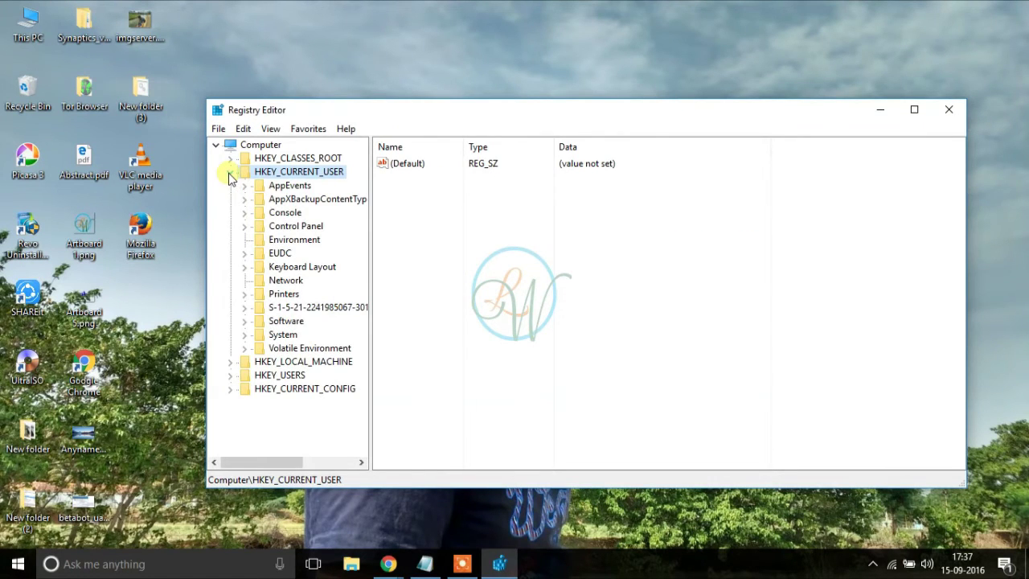
left_click(275, 323)
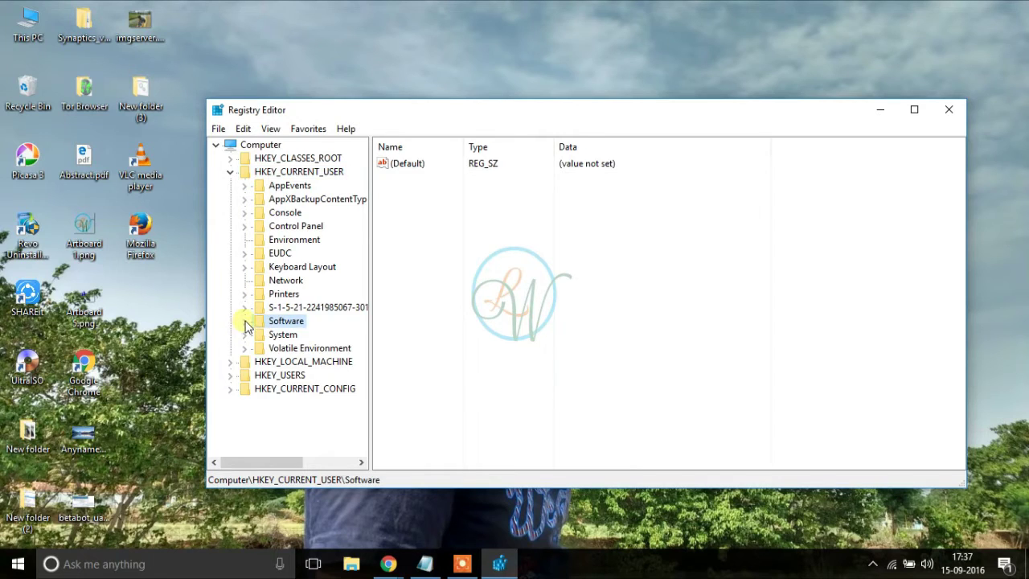
left_click(244, 320)
scroll(362, 258, "down", 5)
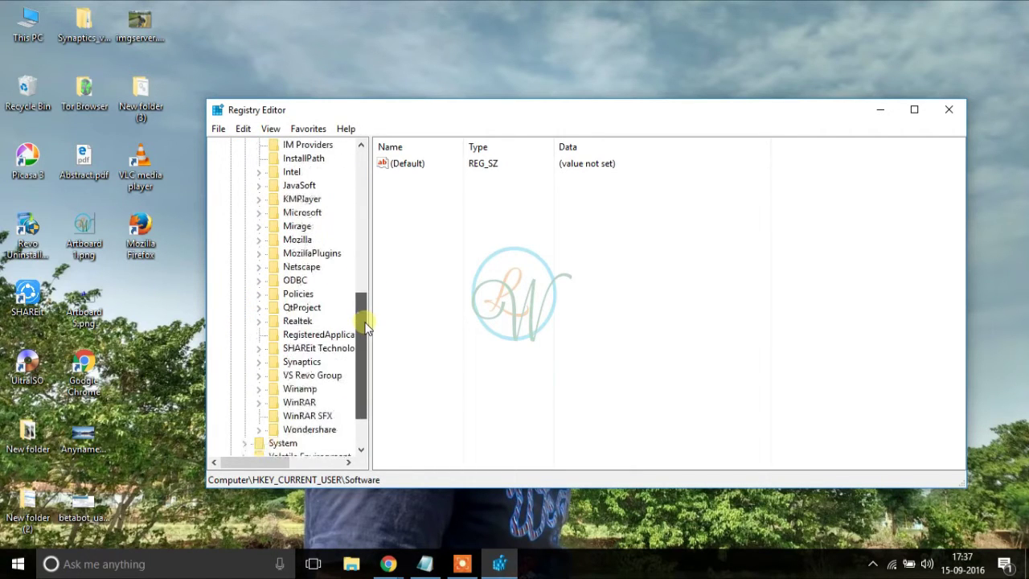
left_click_drag(365, 326, 362, 292)
left_click(293, 294)
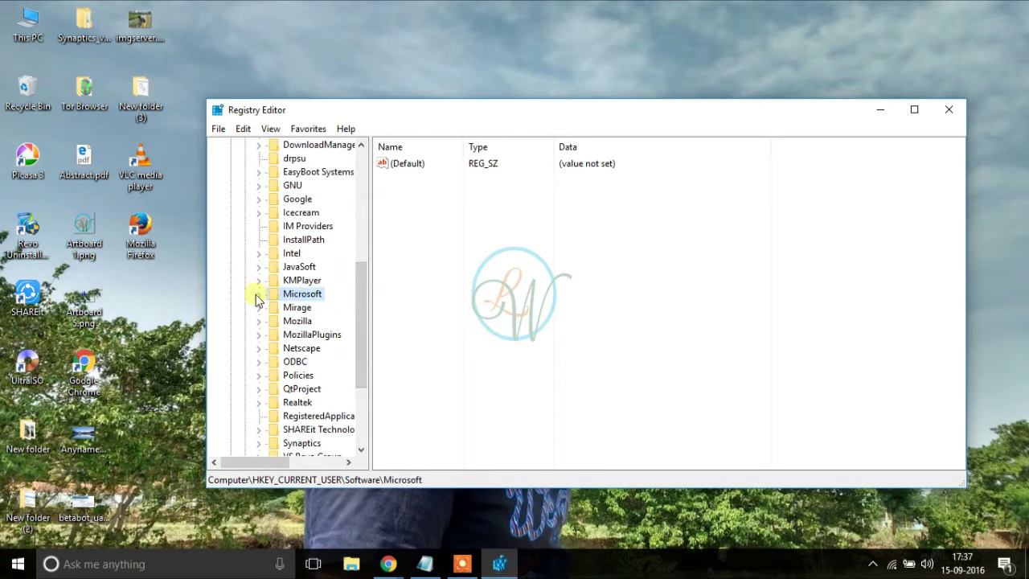
left_click(259, 296)
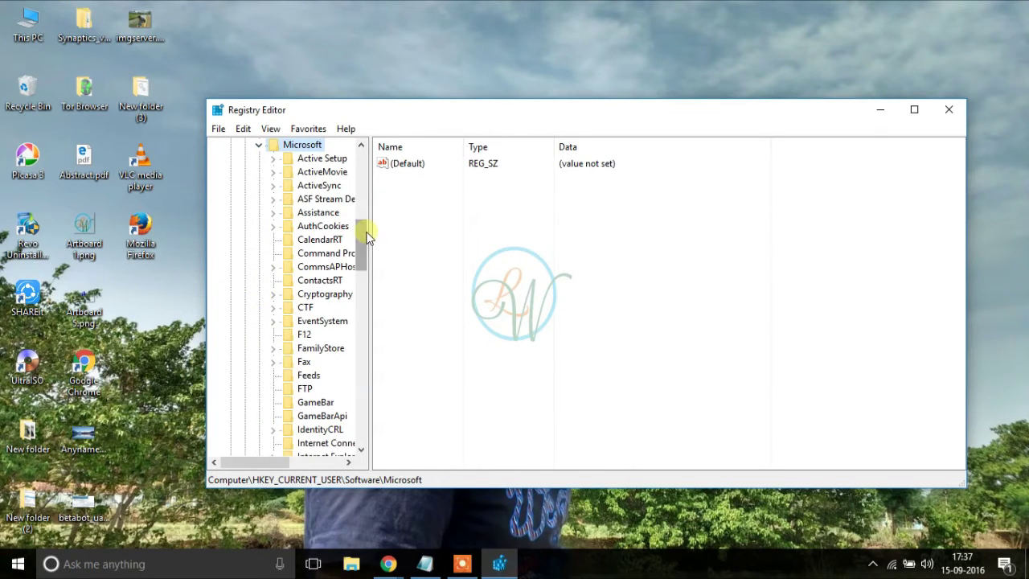
Under the Microsoft key, expand Windows and its CurrentVersion subkey.
left_click_drag(363, 233, 360, 328)
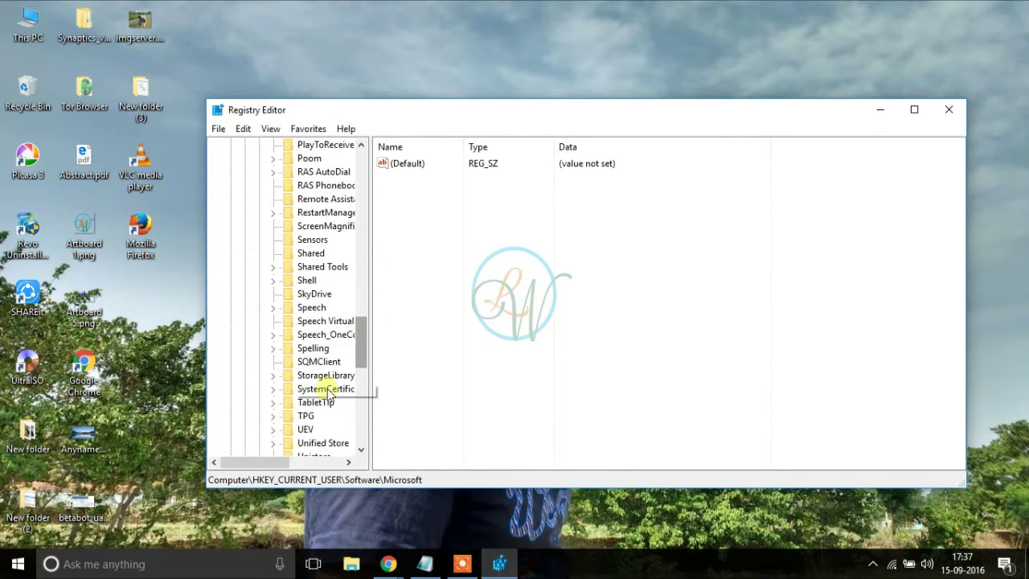
left_click_drag(274, 462, 286, 461)
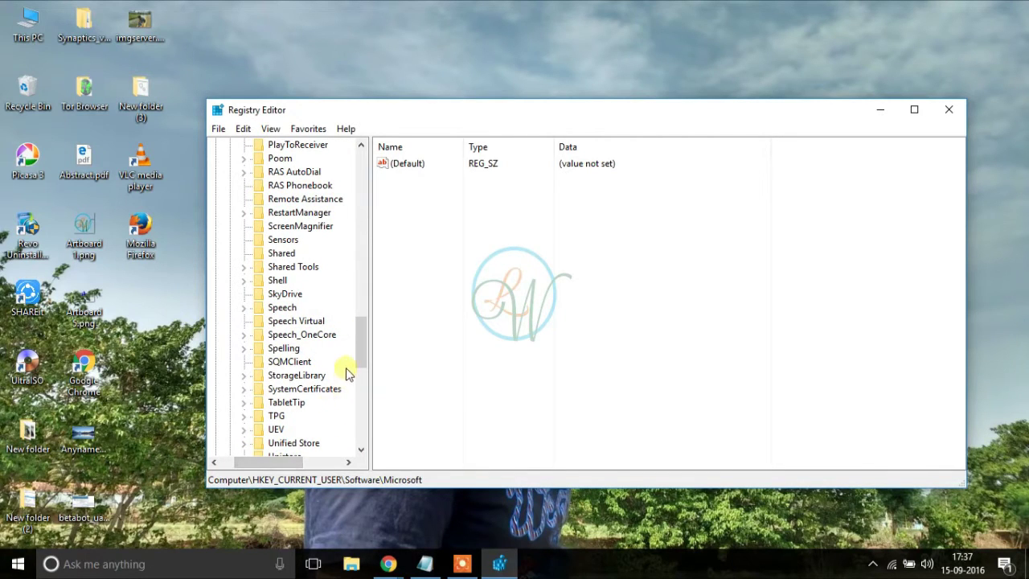
left_click_drag(362, 349, 361, 385)
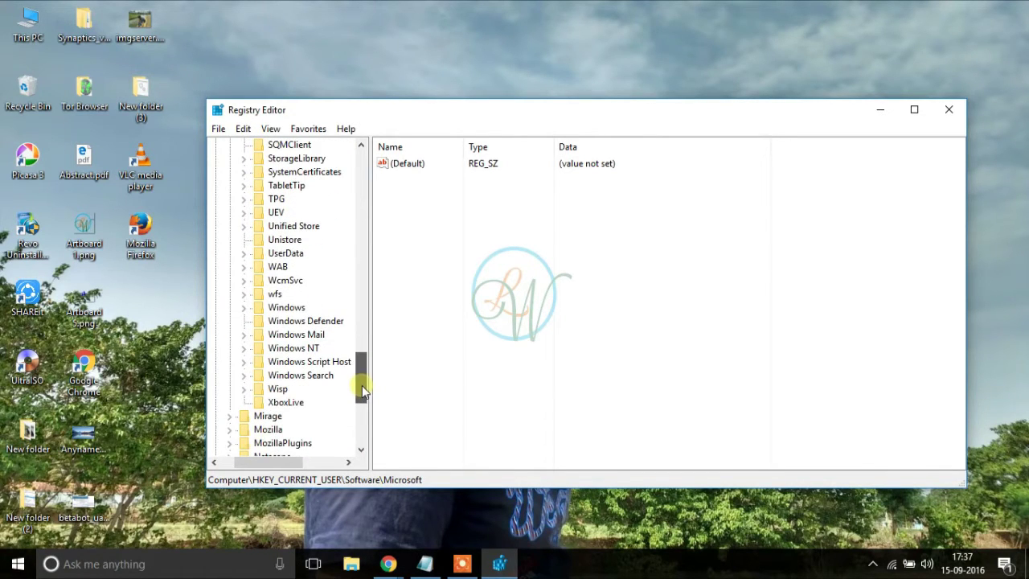
left_click(273, 310)
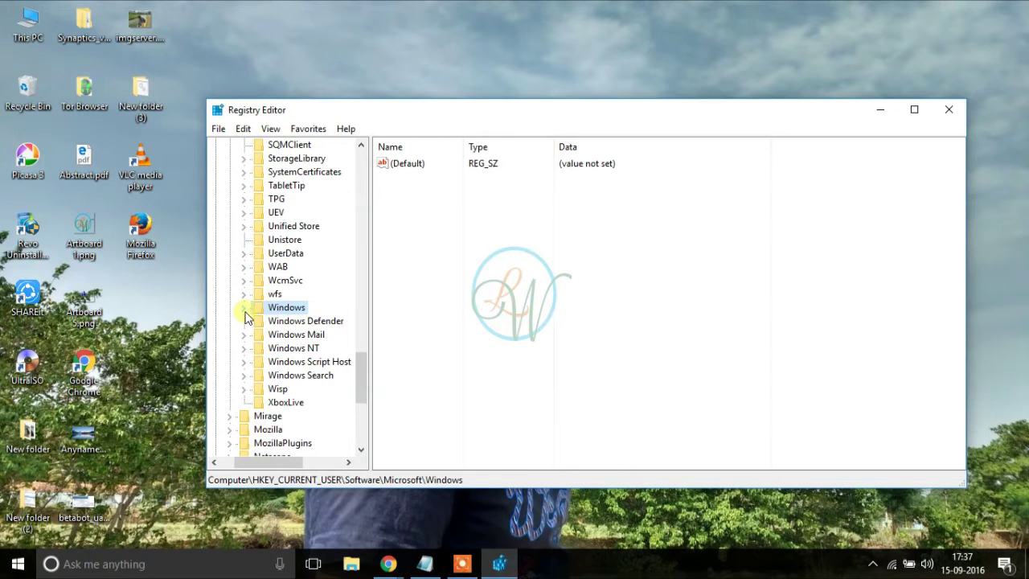
left_click(245, 309)
left_click(311, 322)
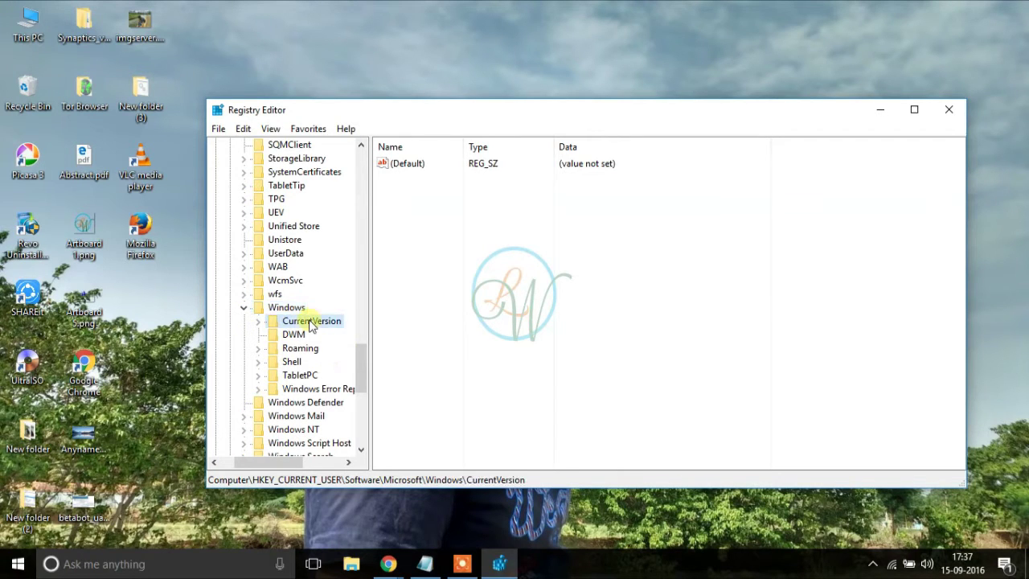
left_click(258, 321)
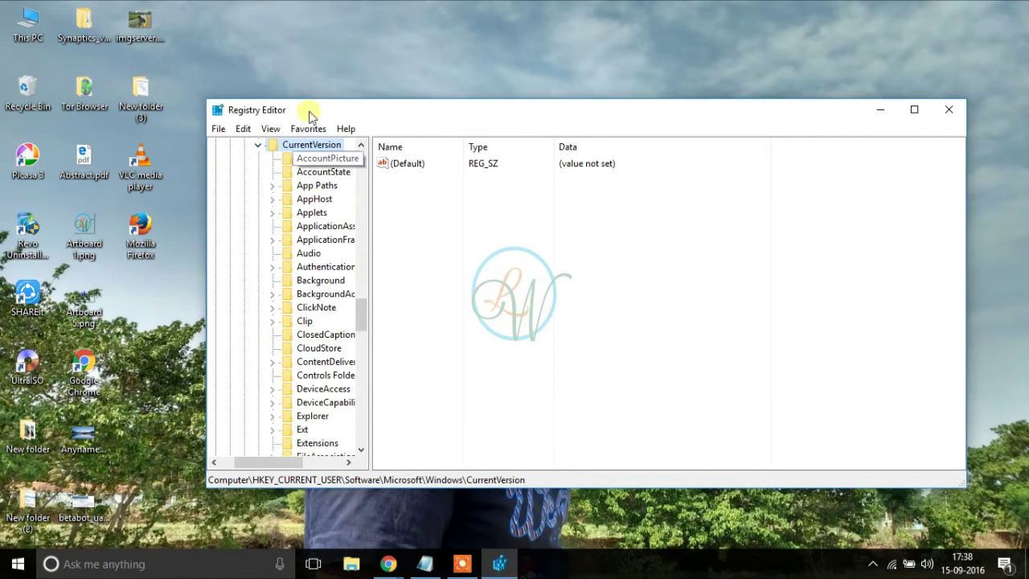
double_click(309, 147)
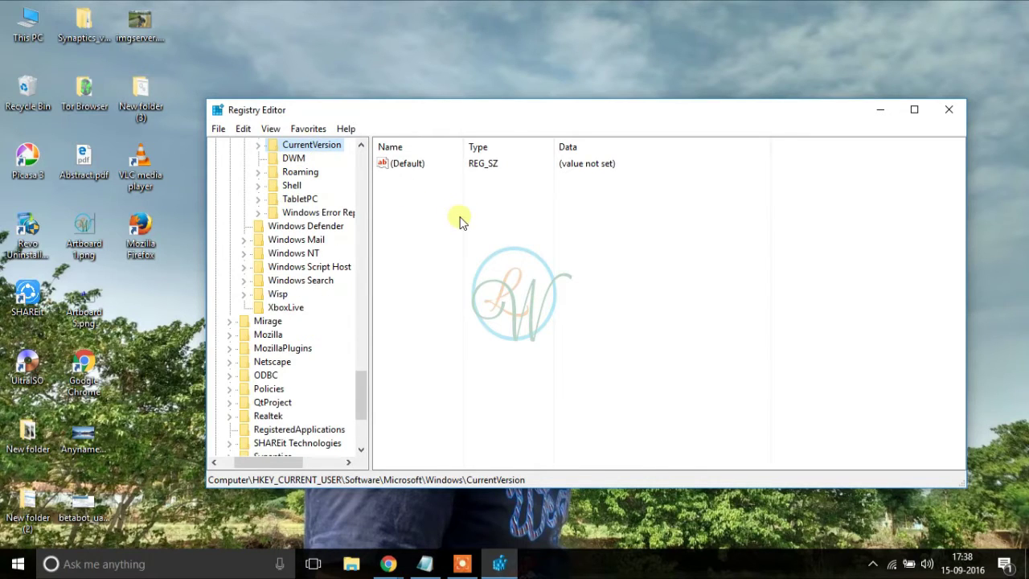
left_click(258, 145)
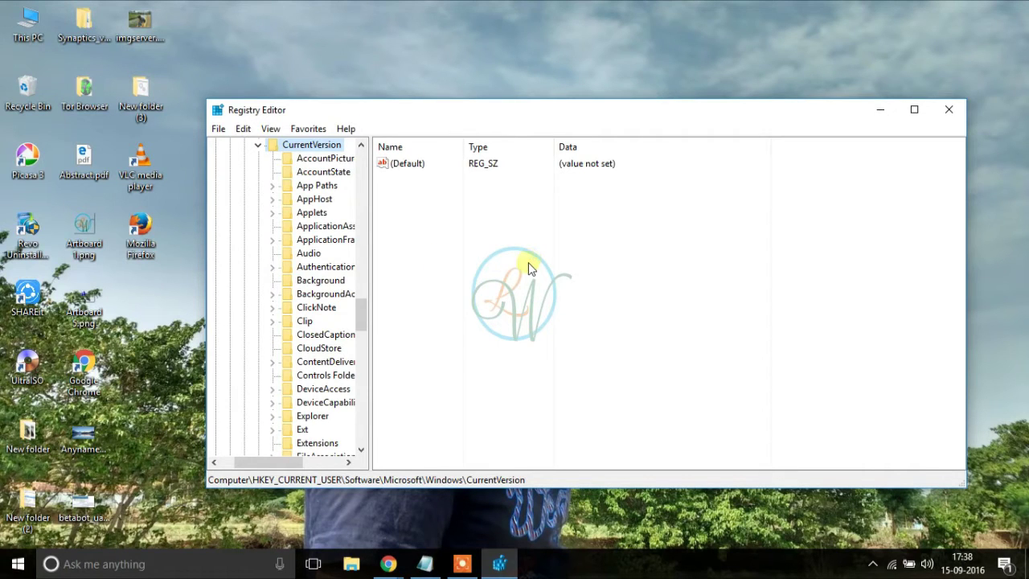
Collapse the Search key and select the Policies key under CurrentVersion.
left_click_drag(366, 312, 366, 364)
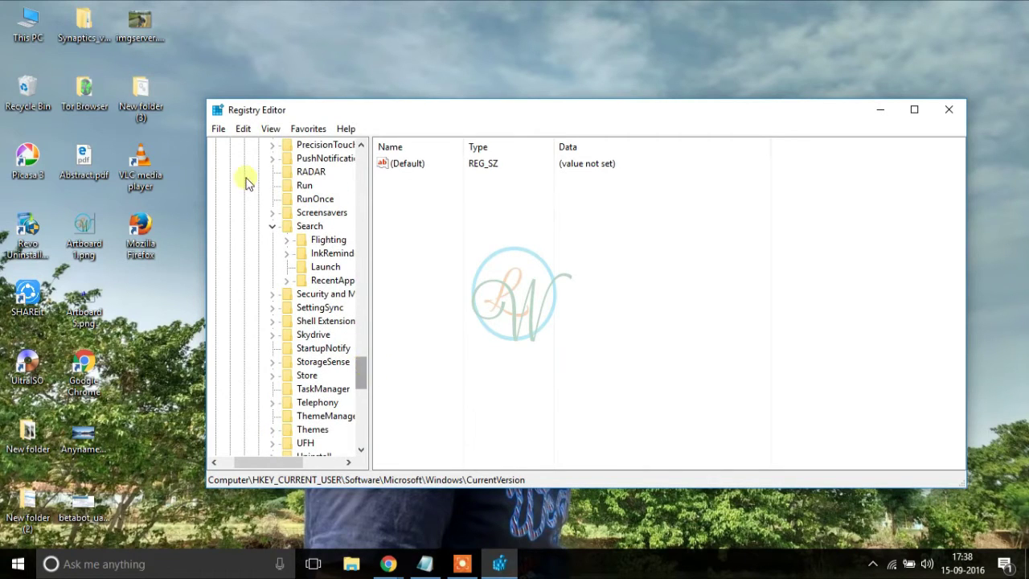
left_click(272, 226)
mouse_move(356, 371)
left_mouse_down()
mouse_move(365, 345)
mouse_move(366, 356)
left_mouse_up()
left_click(312, 360)
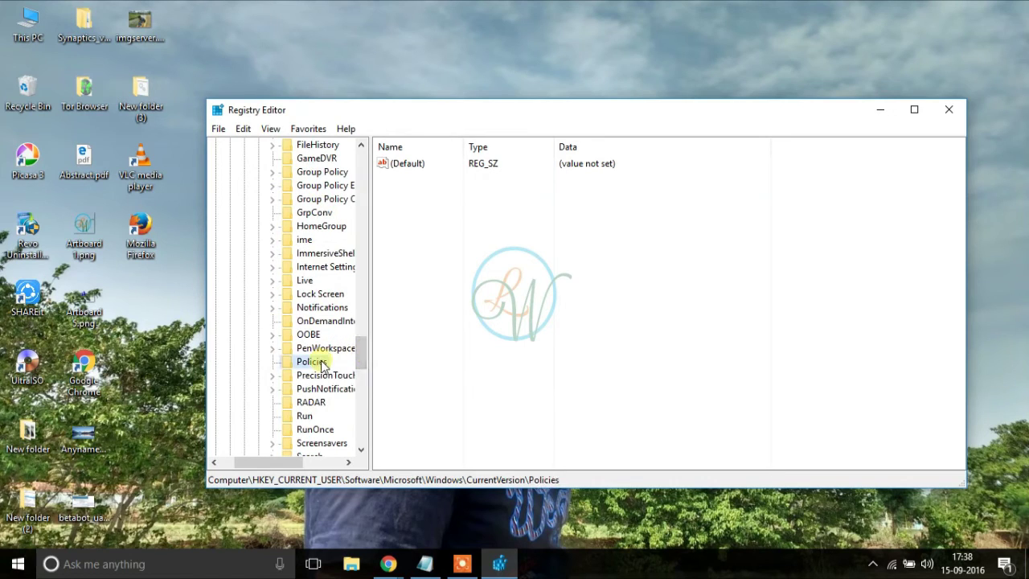
left_click_drag(275, 462, 292, 462)
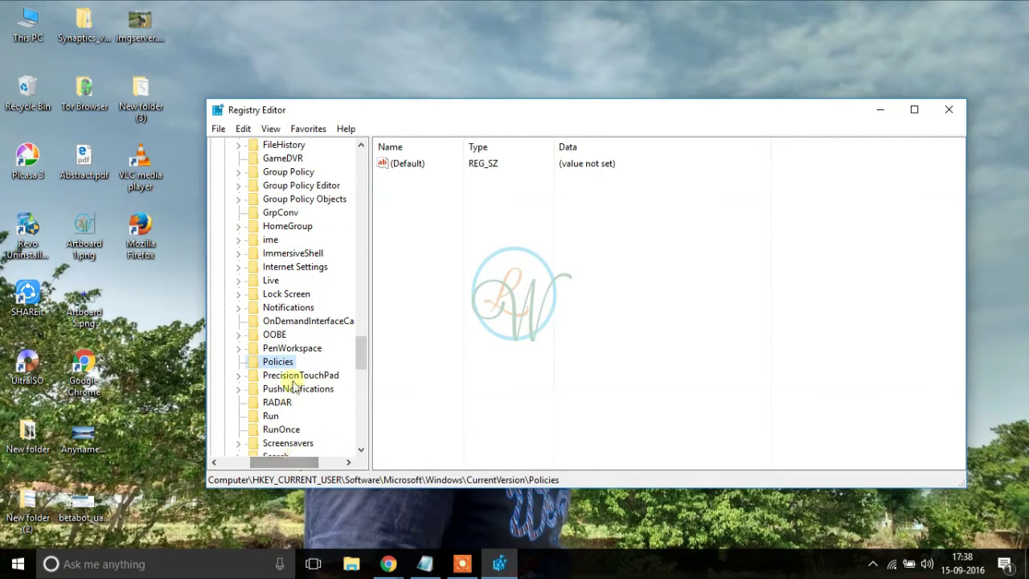
left_click(238, 348)
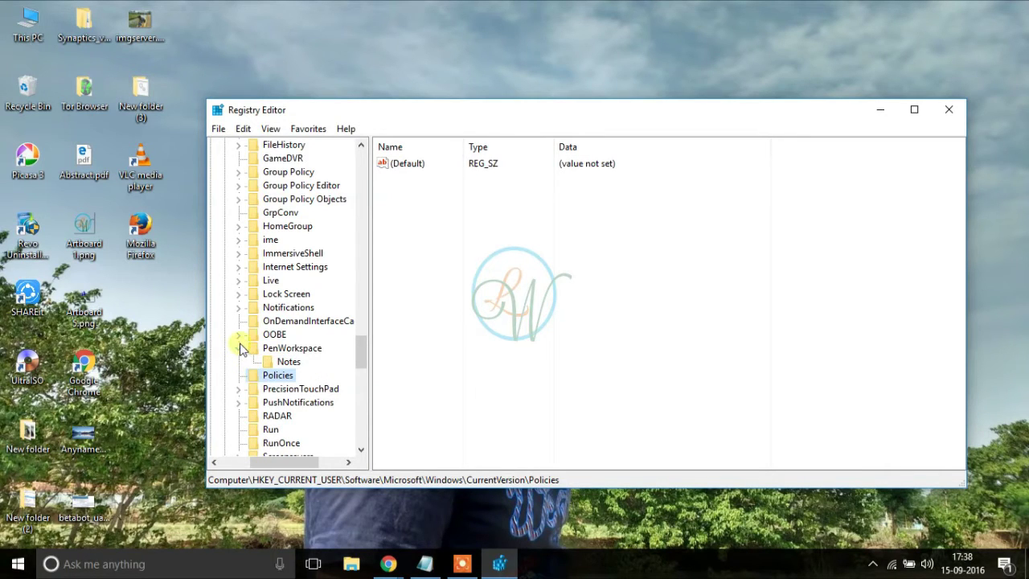
left_click(238, 348)
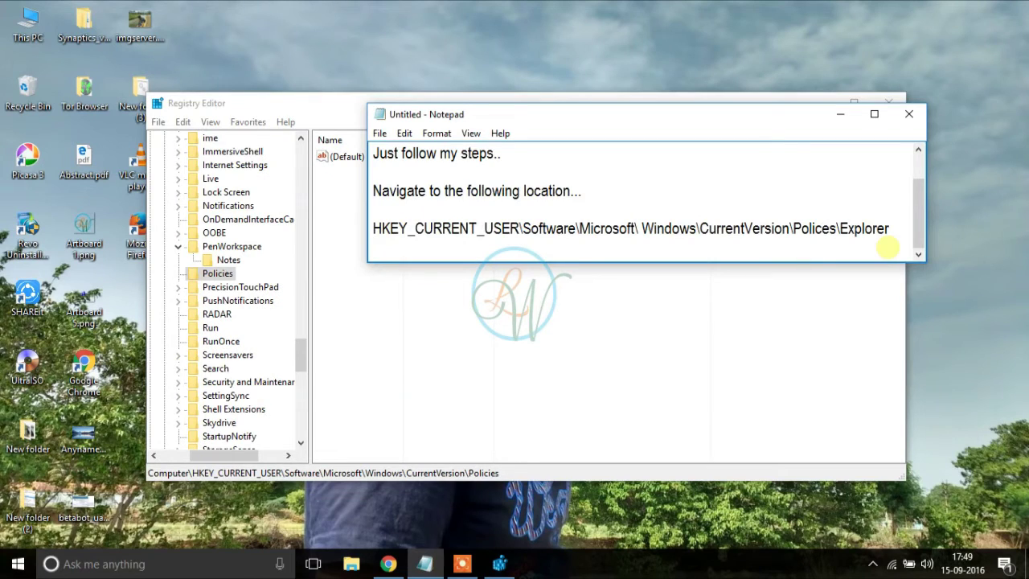
Add the line "If there is no Explorer like on my PC,then follow these steps.." below the registry path in the Notepad note.
key("Return")
key("Return")
type("If ther")
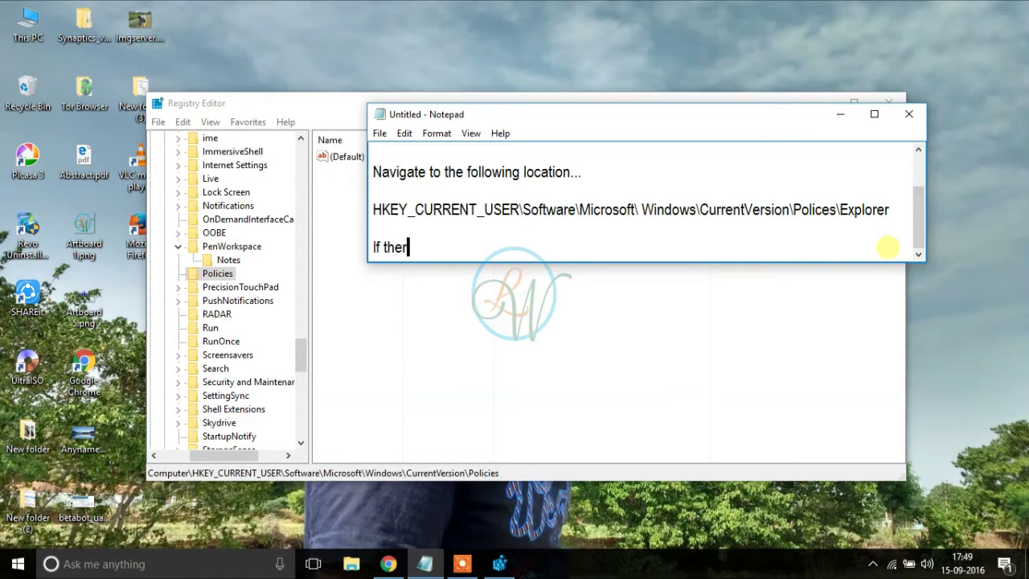
type("e is no ex")
key("BackSpace")
key("BackSpace")
type("Explorer")
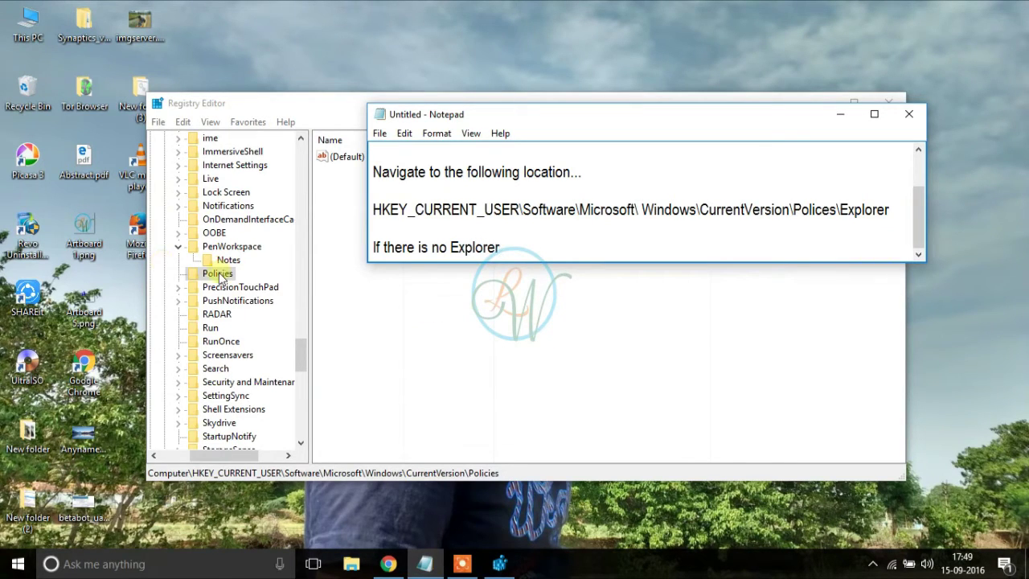
type(" li")
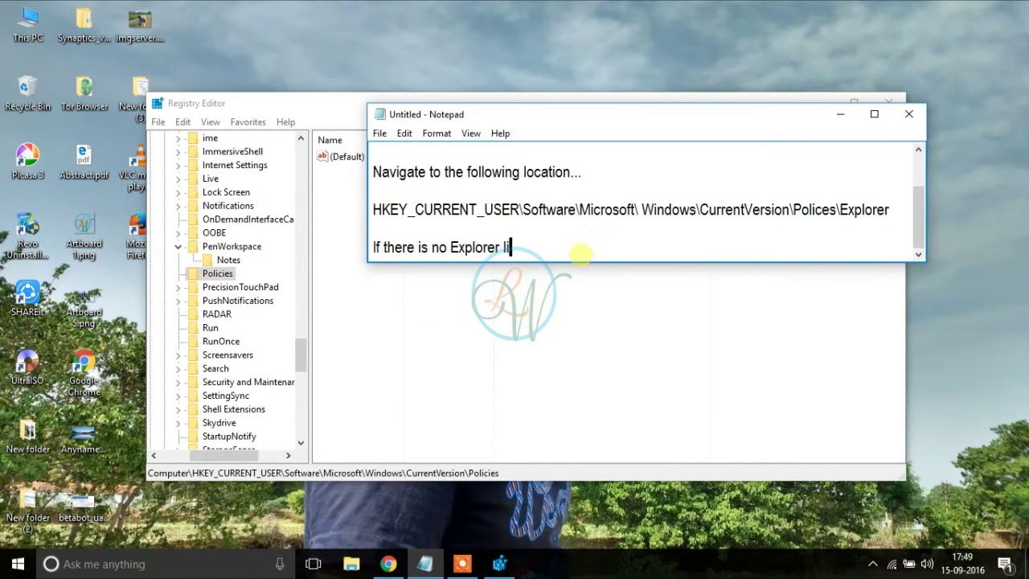
type("ke on my PC,then follow ")
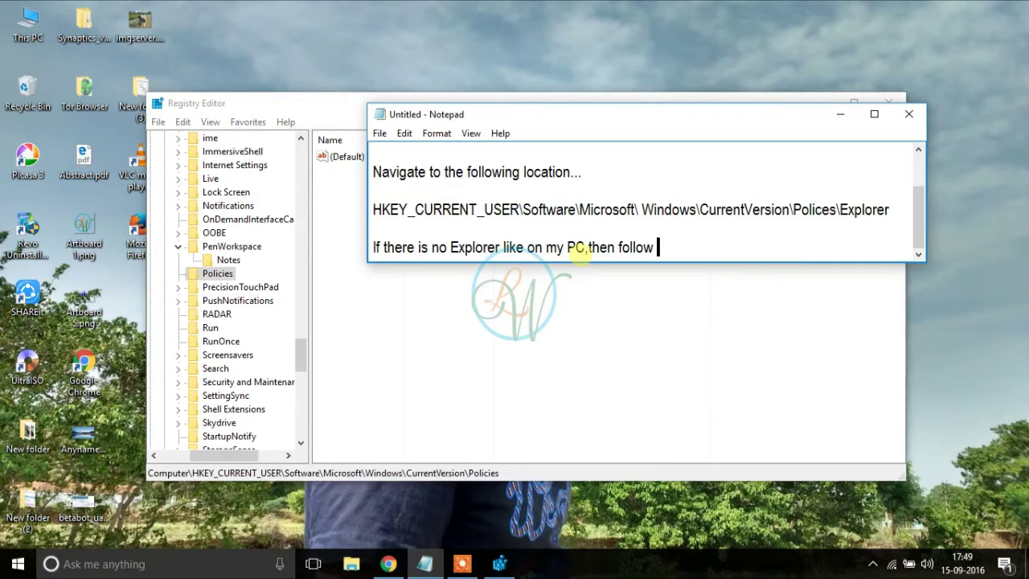
type("these steps")
key("BackSpace")
type("ps")
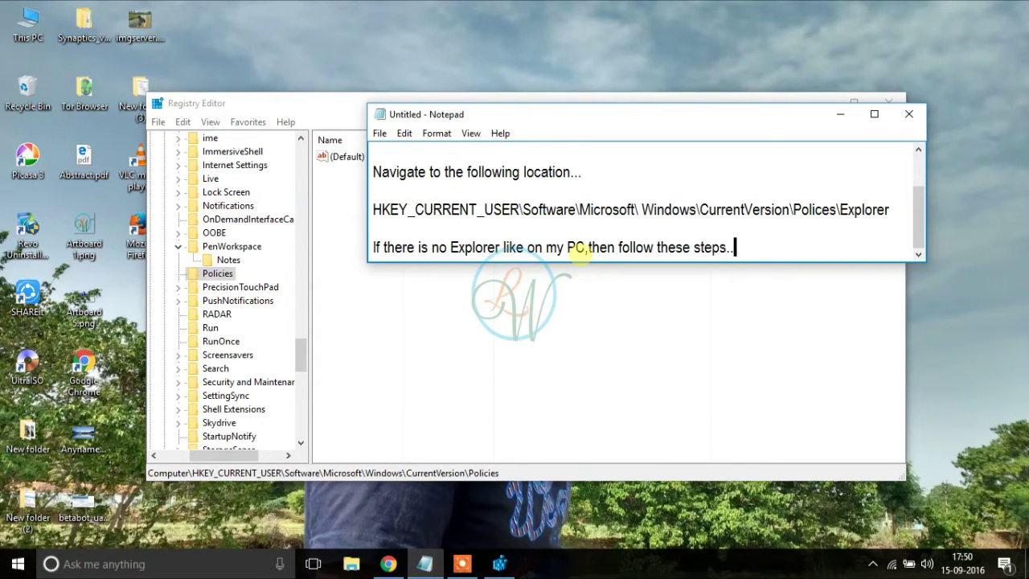
End the note's current line with ".." and leave a blank line below it.
type("..")
key("Return")
key("Return")
In the Registry Editor, create a new key named Explorer under the Policies key.
left_click(450, 315)
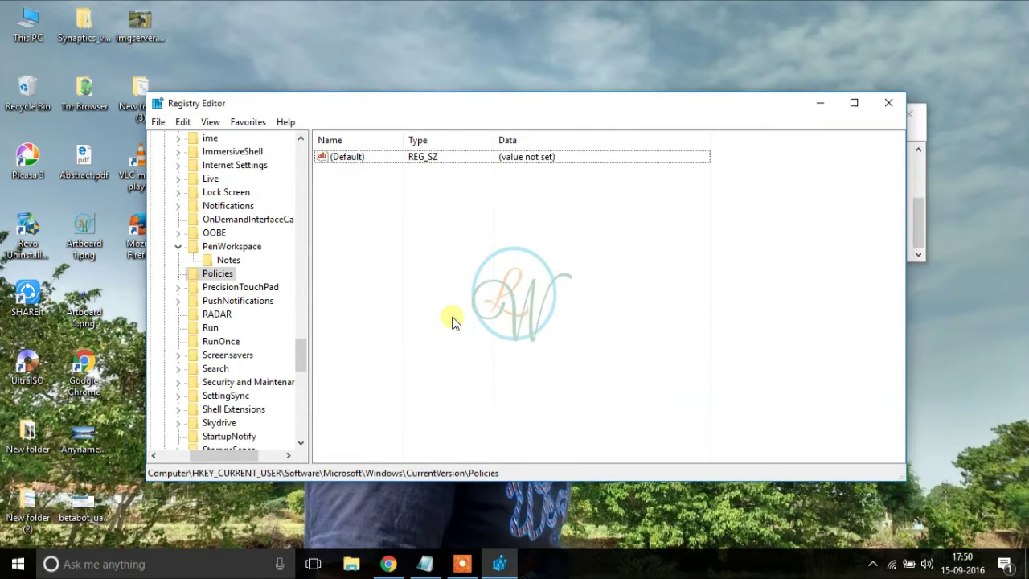
right_click(206, 271)
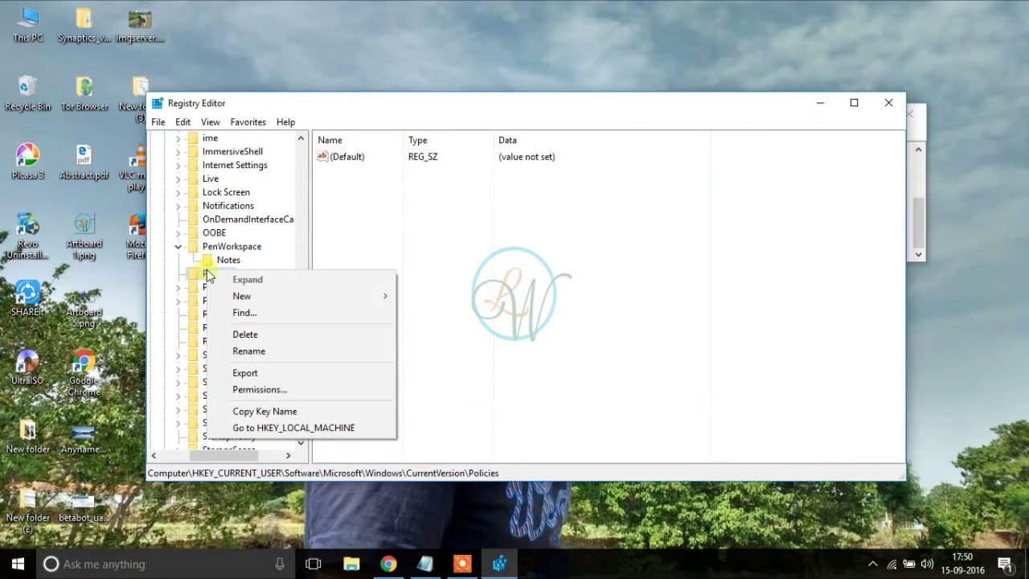
mouse_move(361, 298)
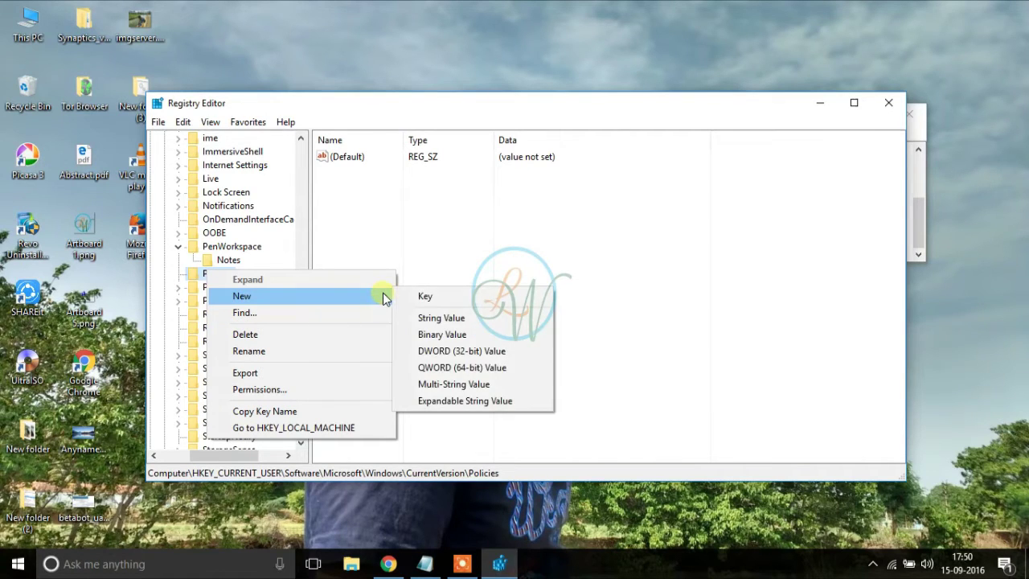
left_click(485, 297)
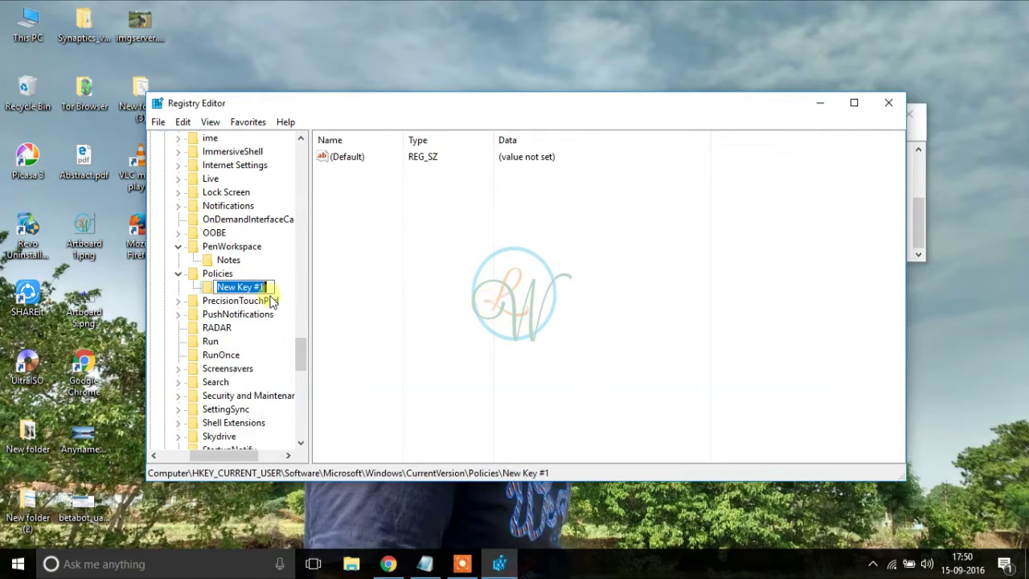
key("BackSpace")
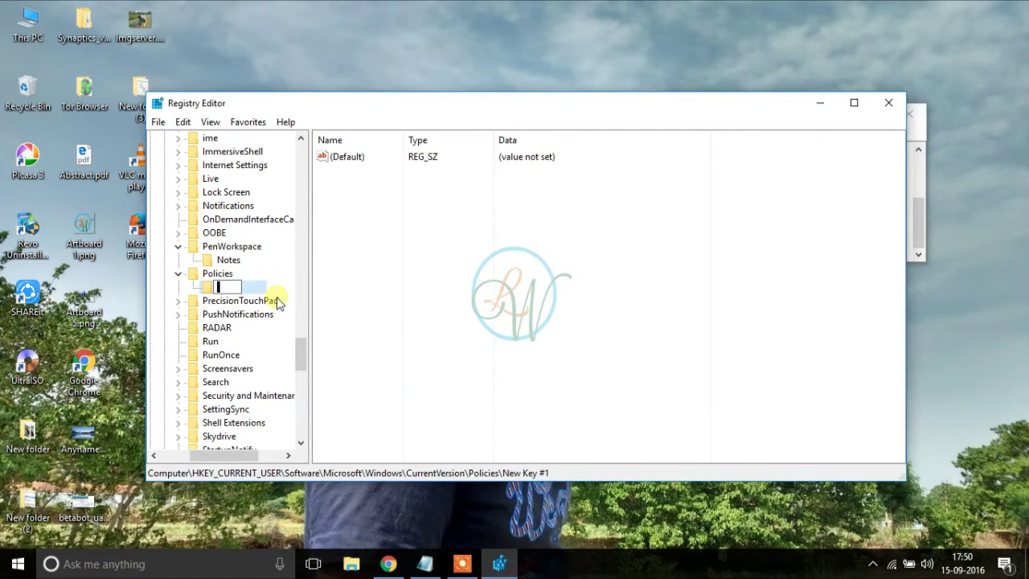
type("Explorer")
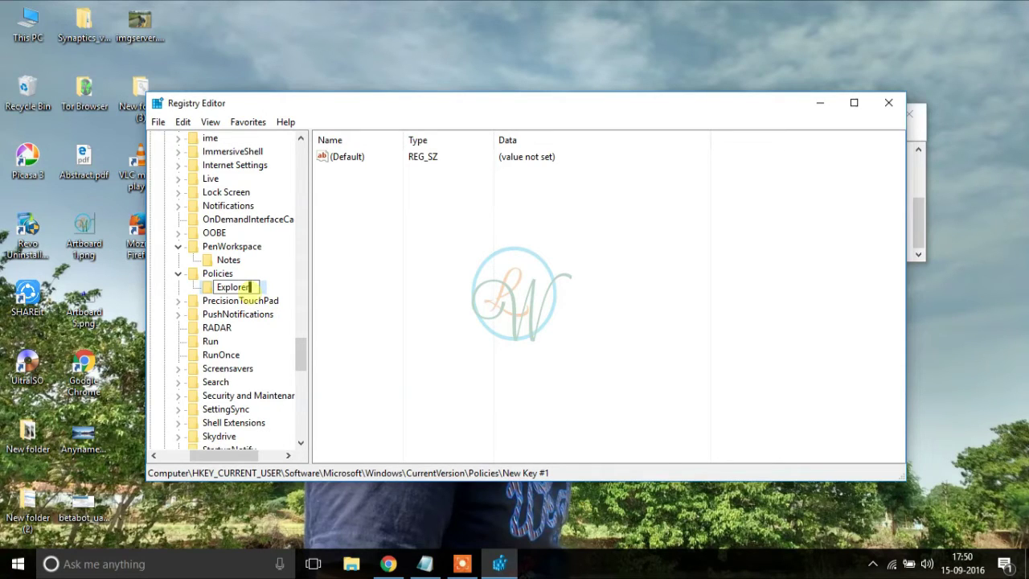
key("Return")
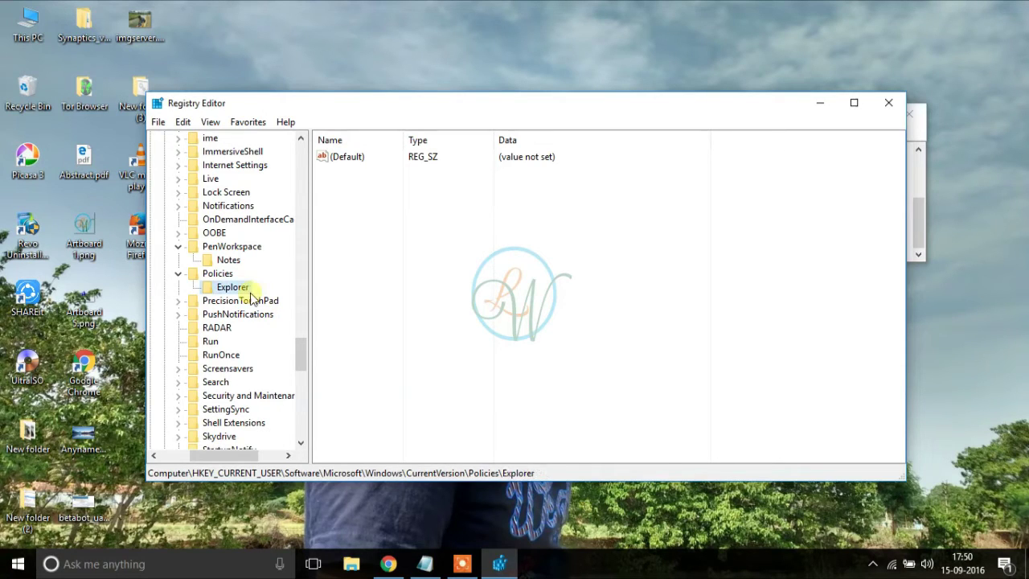
In the Notepad note, write "On the other case,if there is already a Explorer folder,then don't create a new folder".
left_click(424, 562)
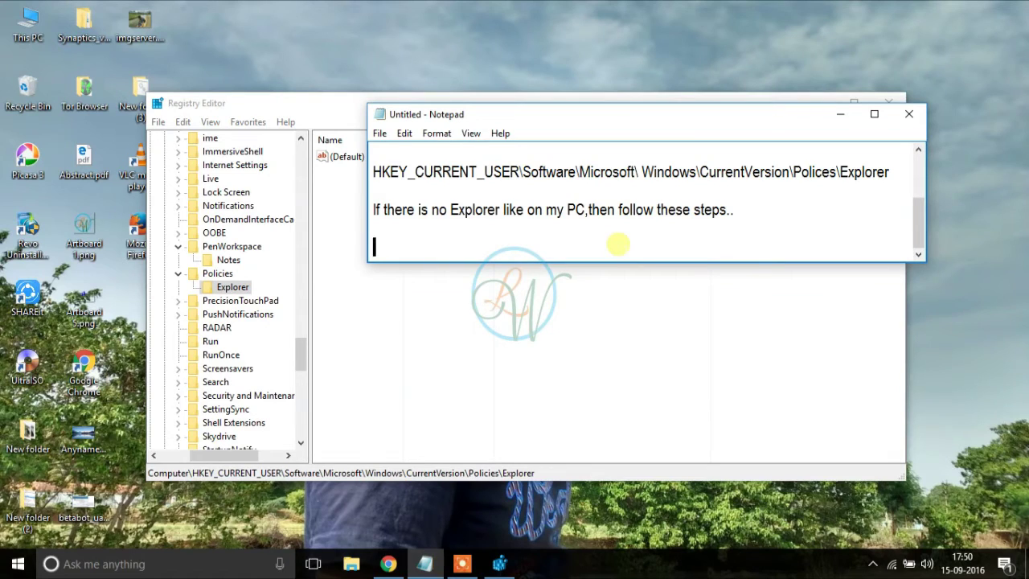
type("On the other cas")
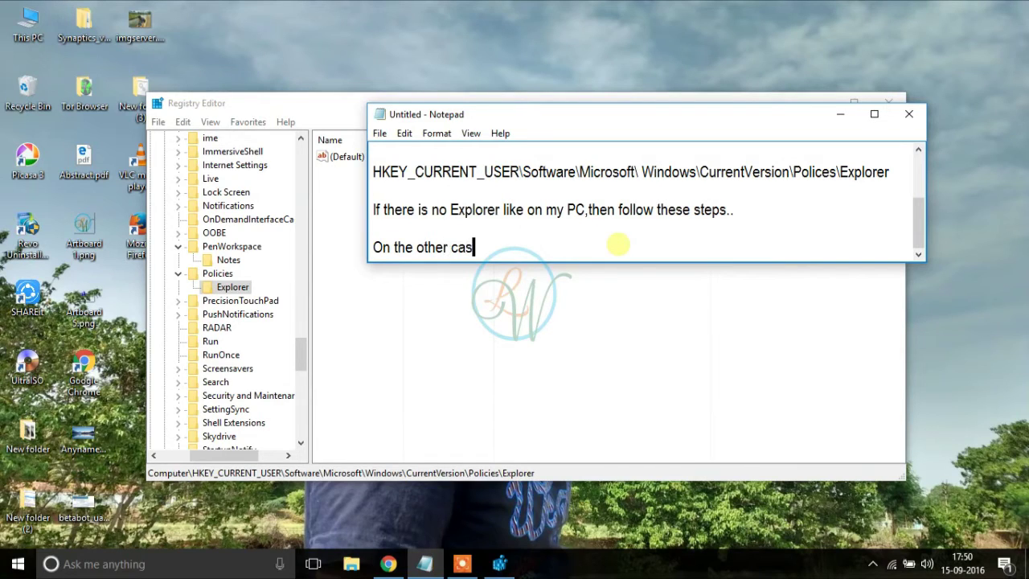
type("e,if there is al")
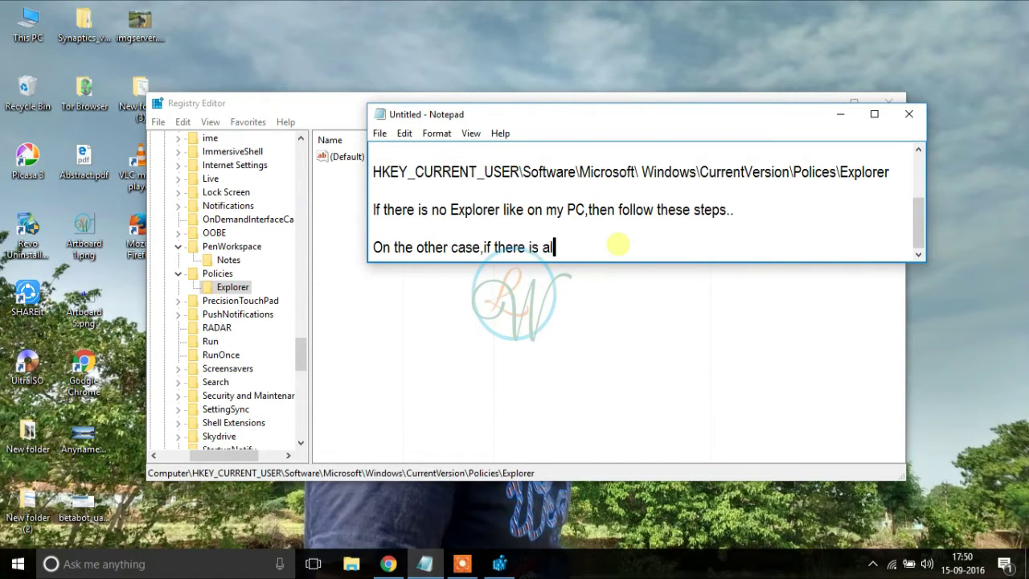
type("reay a Explorer f")
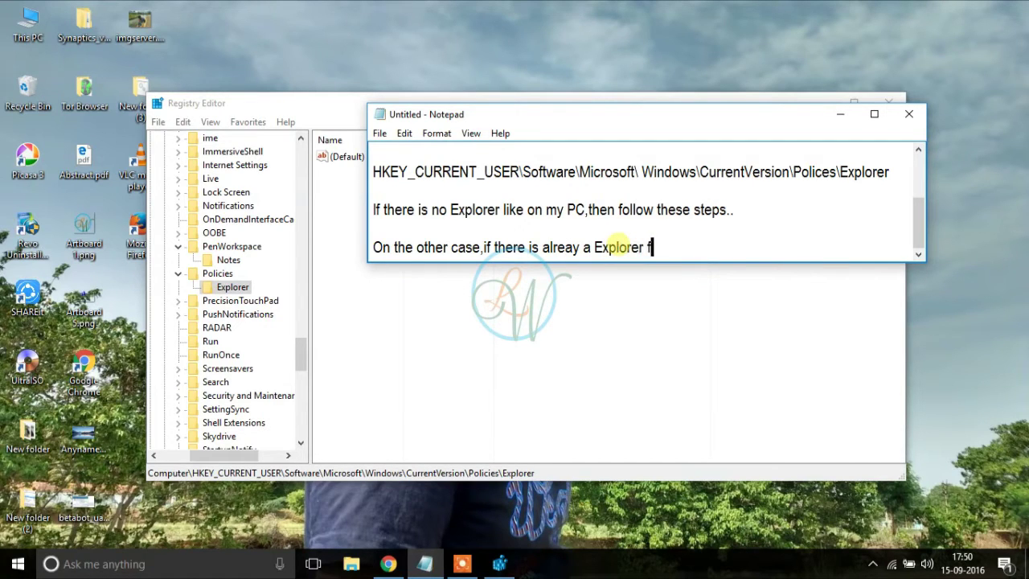
type("olf")
type("er,then do ")
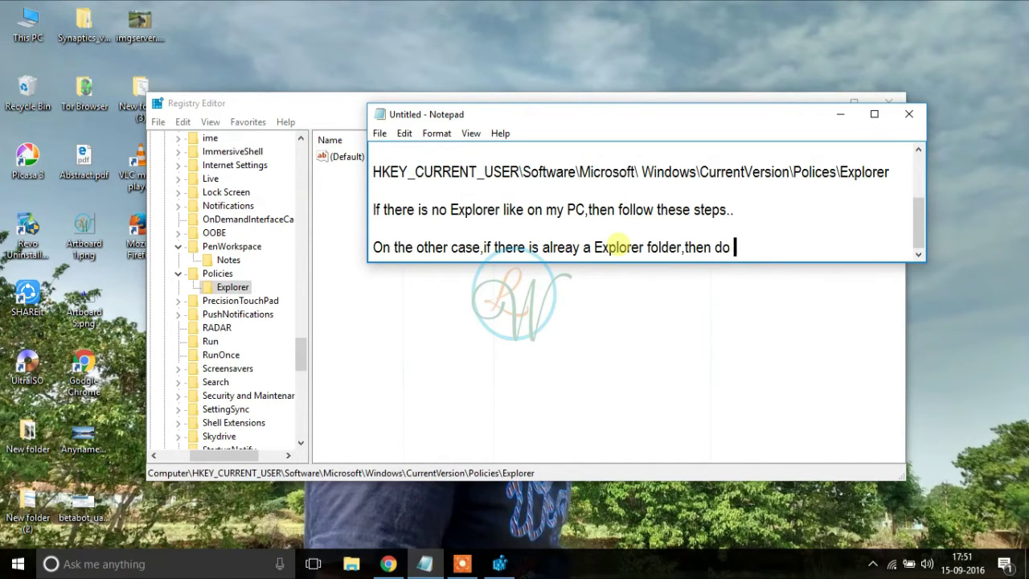
type("n't create a new")
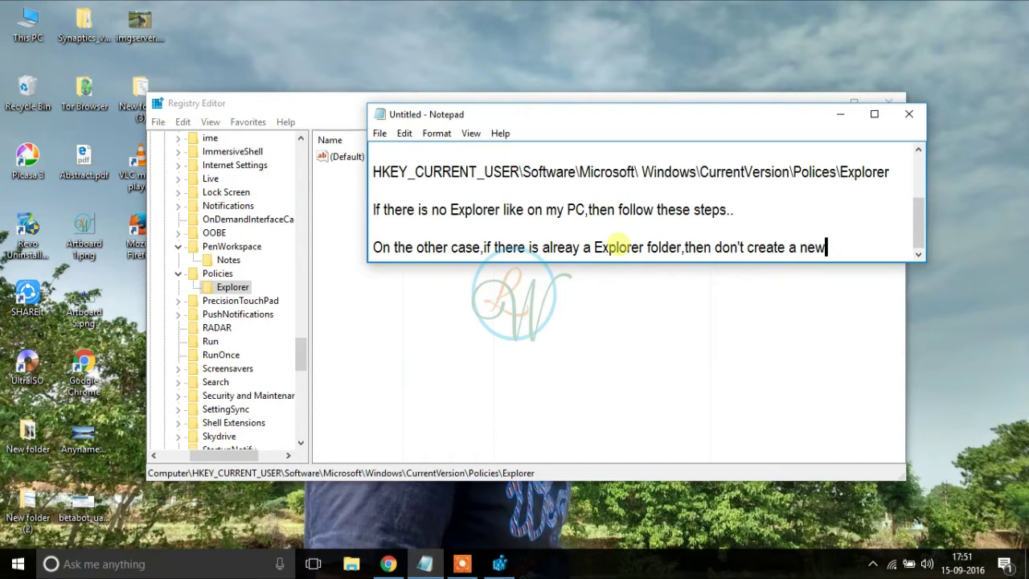
type(" folder")
left_click(571, 247)
type("der ")
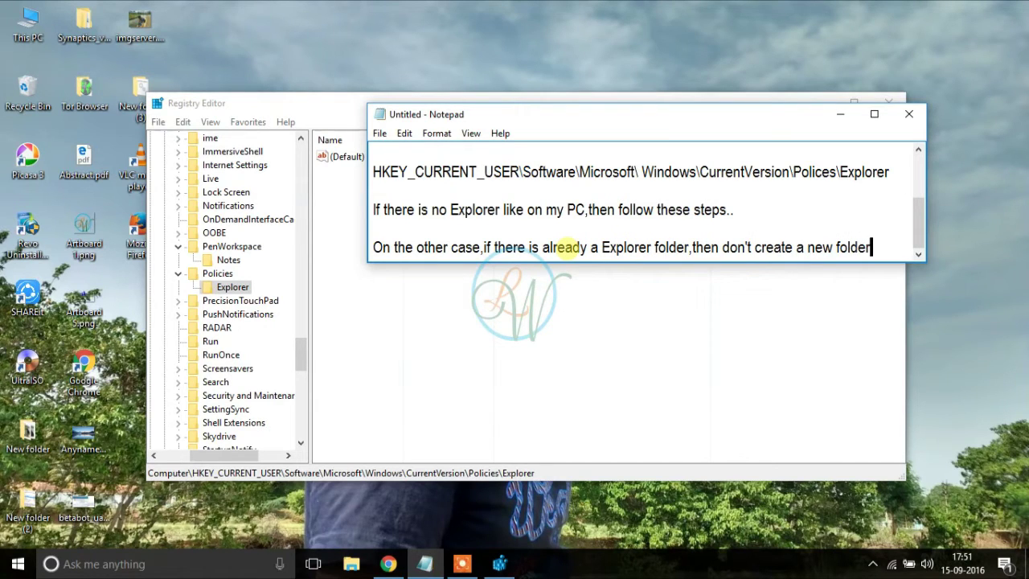
Complete the sentence with "like i did on the previous step." and leave a blank line below it.
type("like i did on the previou")
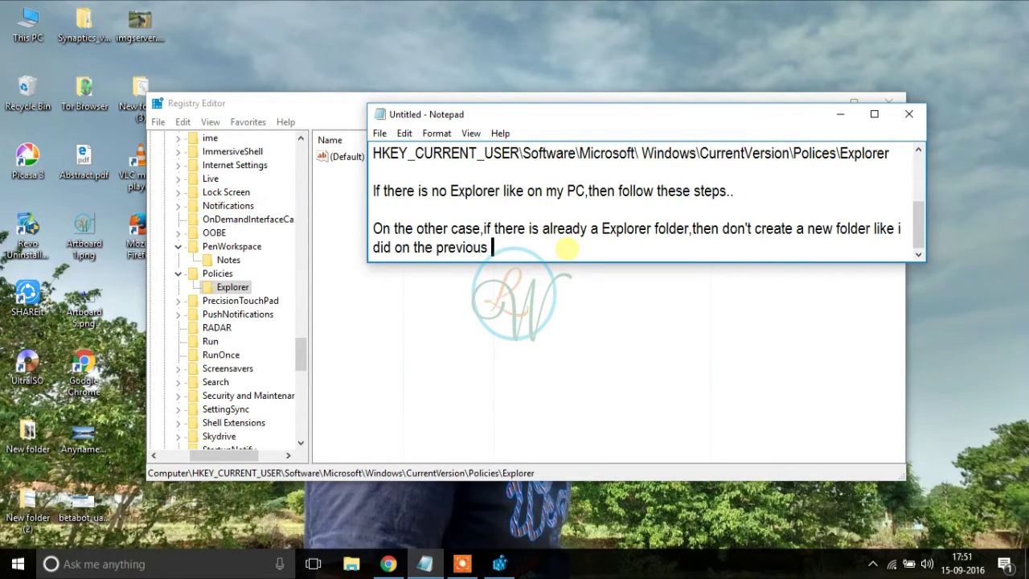
type("steps")
key("BackSpace")
type(".")
key("Return")
key("Return")
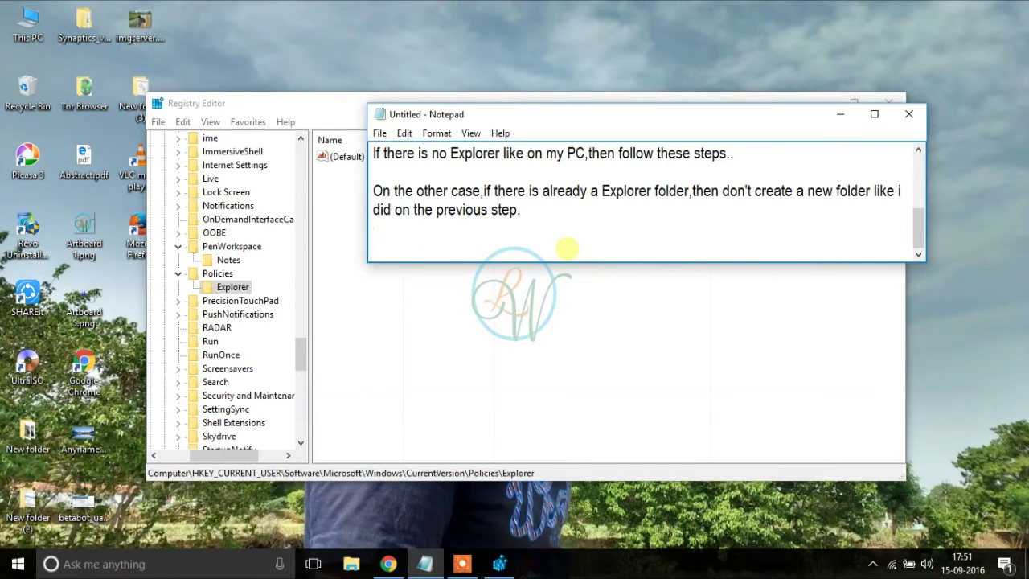
Add the line "Now," and, after a blank line, "Again right click on the empty area of right pane and select".
type("Now,")
key("Return")
key("Return")
type("Again")
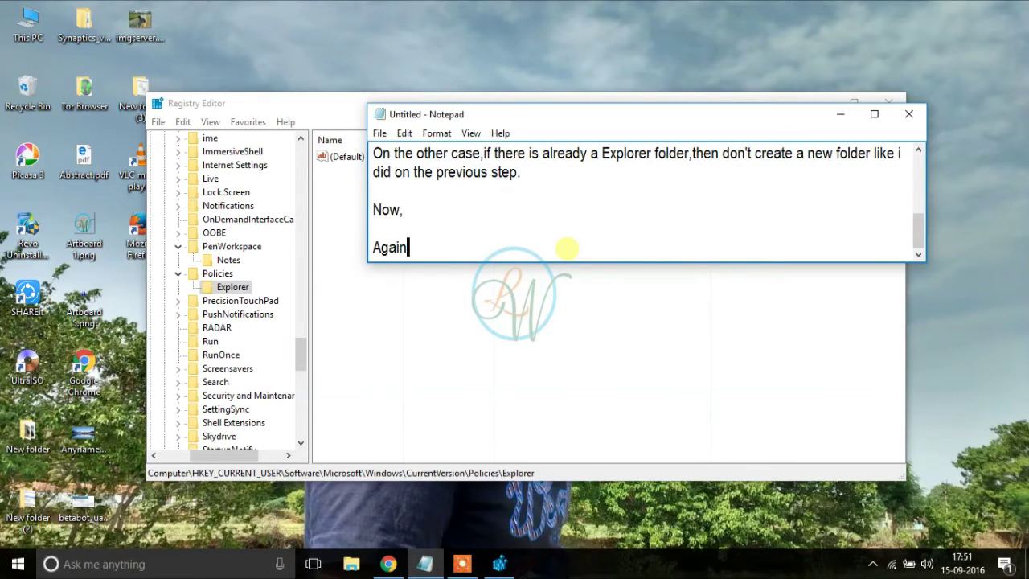
type(" rigt")
type("ht clic")
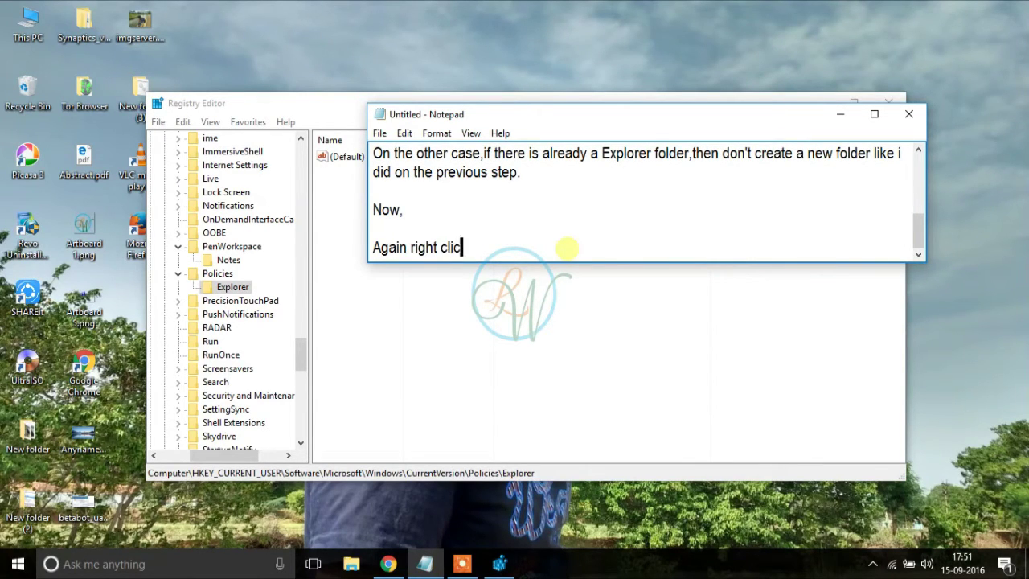
type("k on the emp")
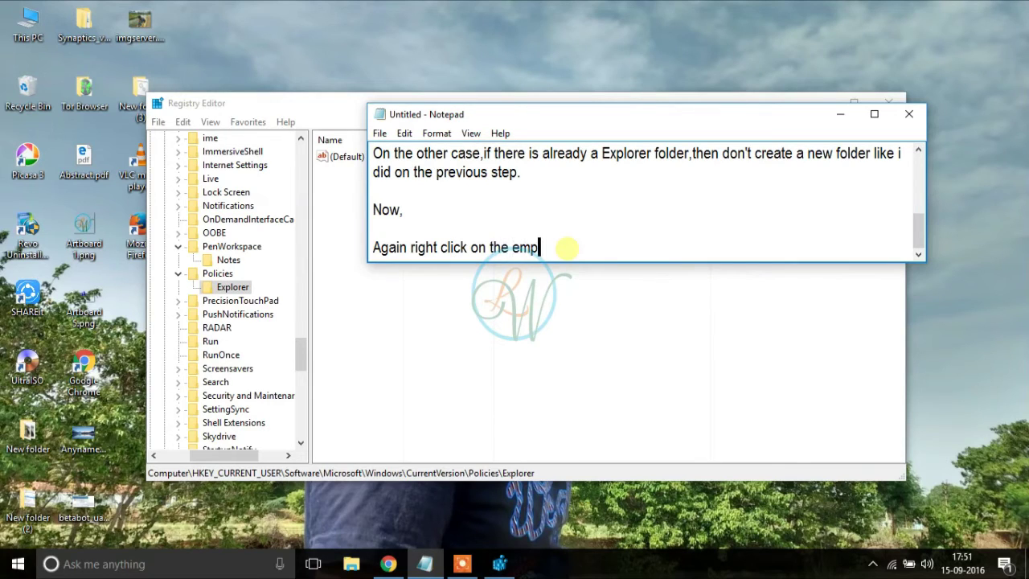
type("ty area od")
key("BackSpace")
key("BackSpace")
type("f ti")
key("BackSpace")
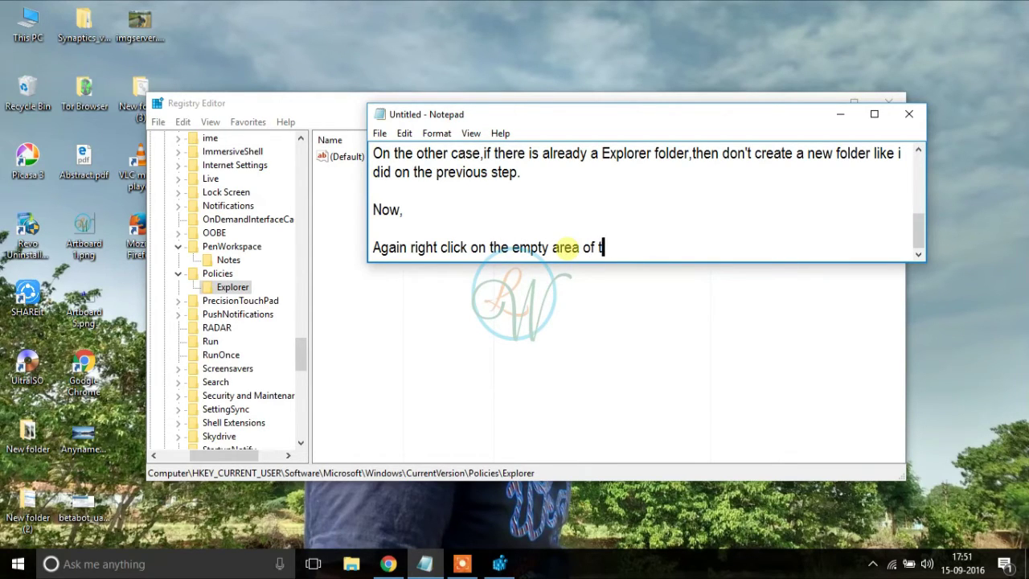
type("ight pan")
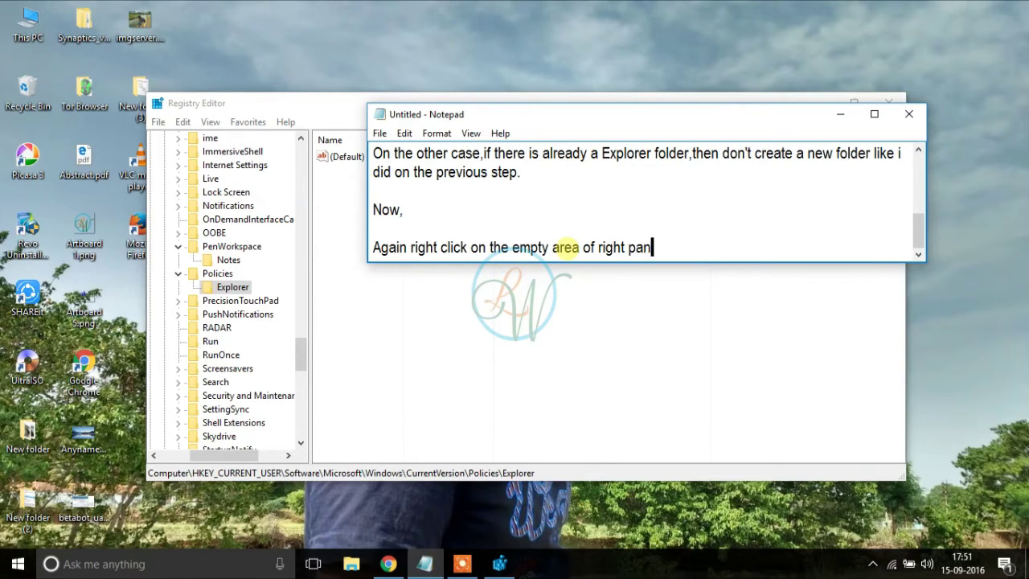
type("e and select")
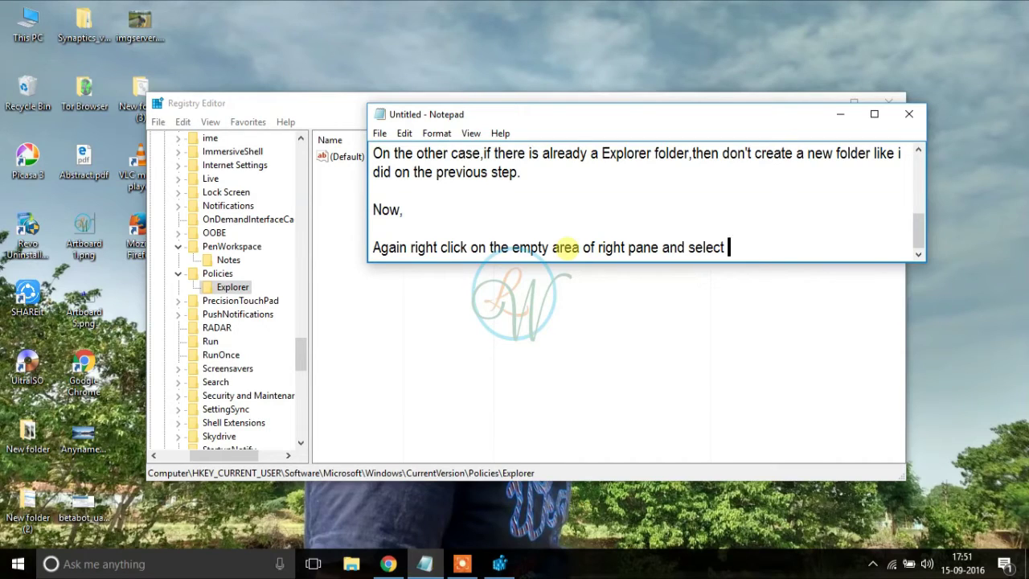
In the Registry Editor, create a new DWORD (32-bit) value in the Explorer key.
left_click(424, 305)
right_click(464, 238)
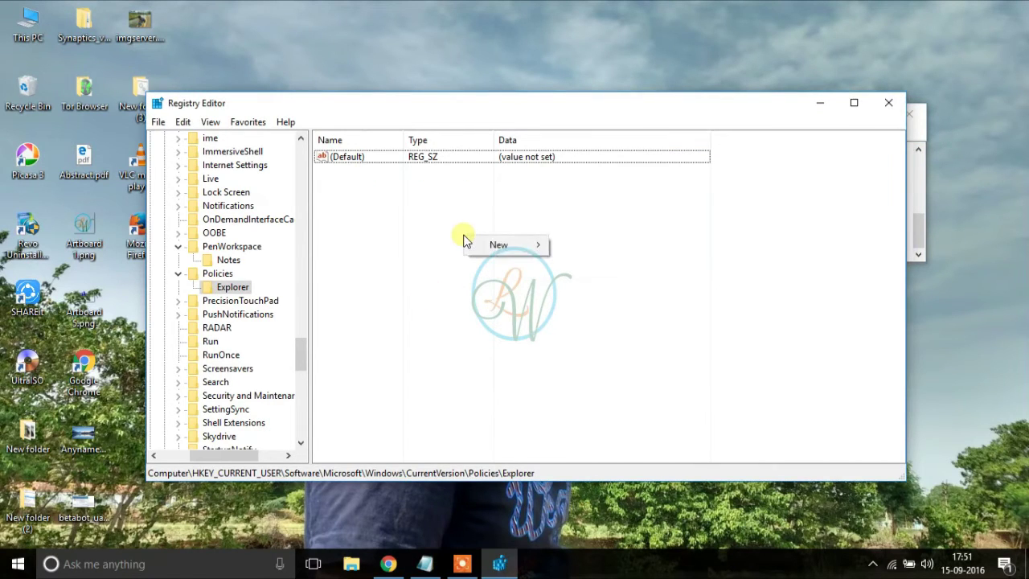
mouse_move(514, 252)
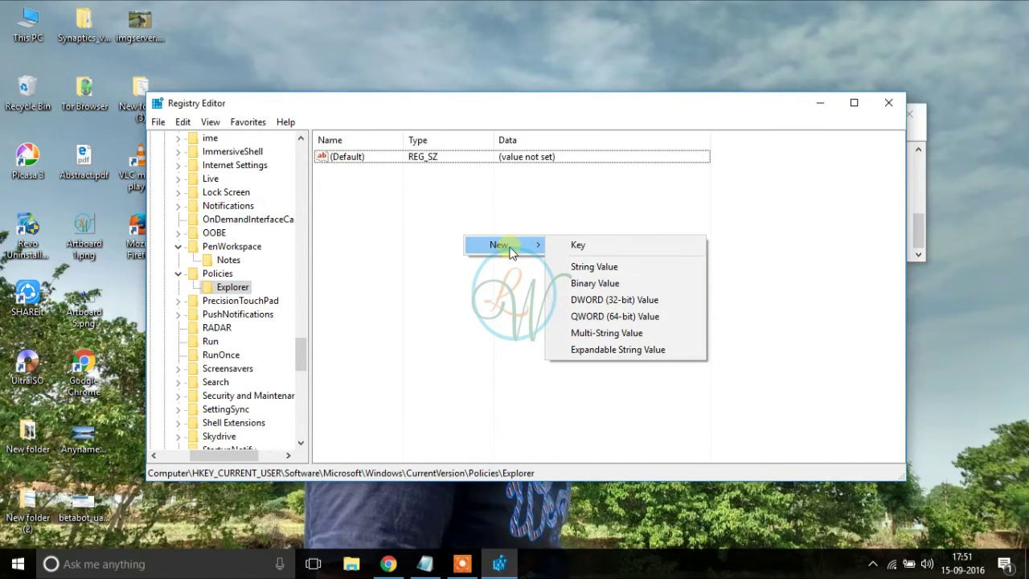
left_click(639, 299)
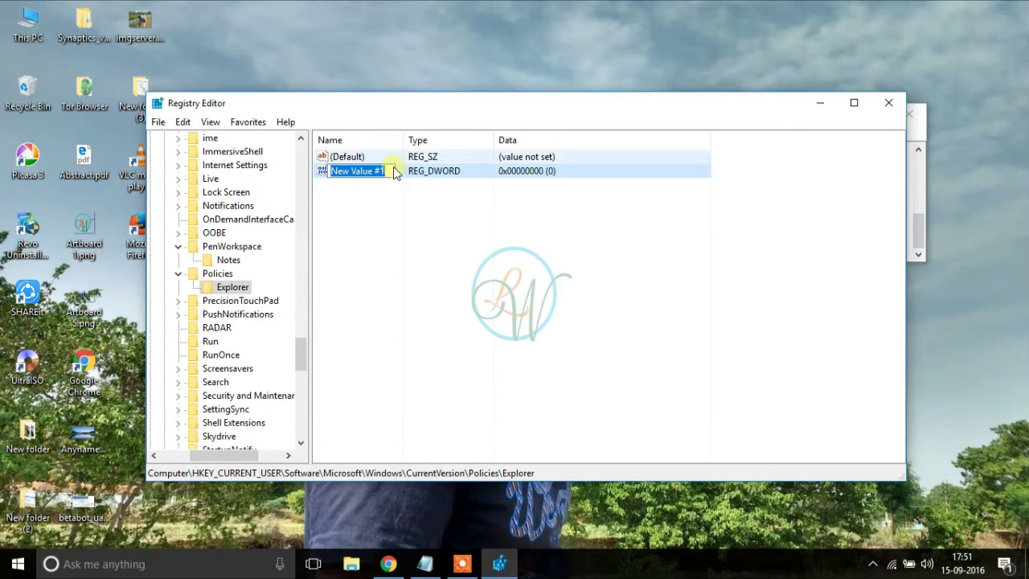
In the Notepad note, end the line with "..." and add "Name this as NoDiscSpaceChecks and Set its value to 1." below.
left_click(425, 563)
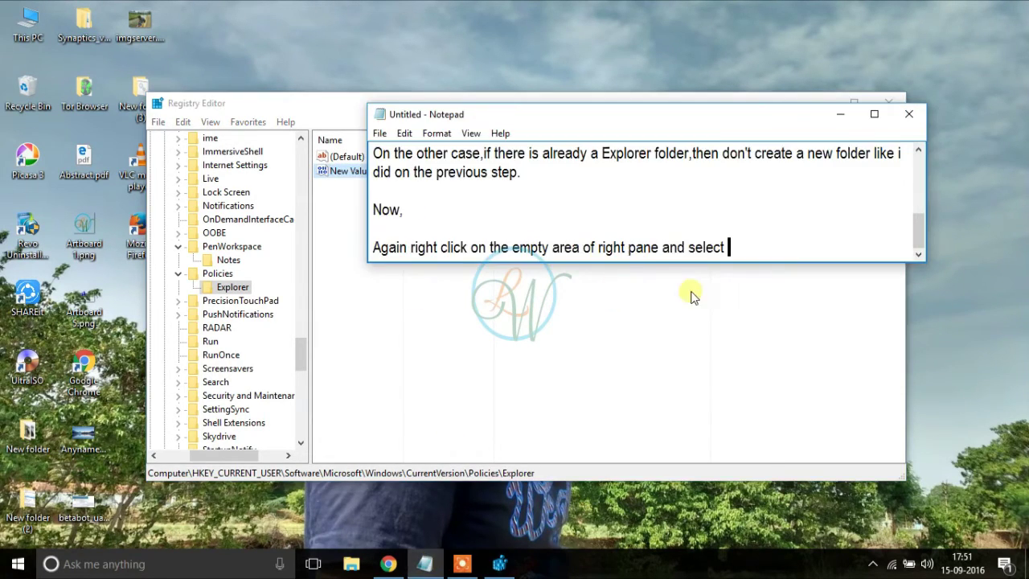
type("...")
key("Return")
key("Return")
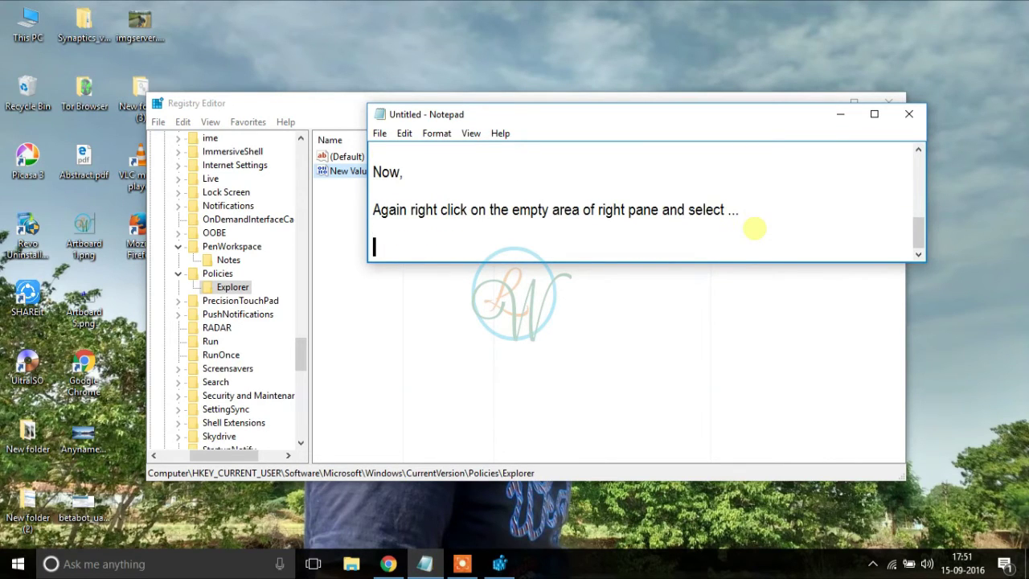
type("Name this")
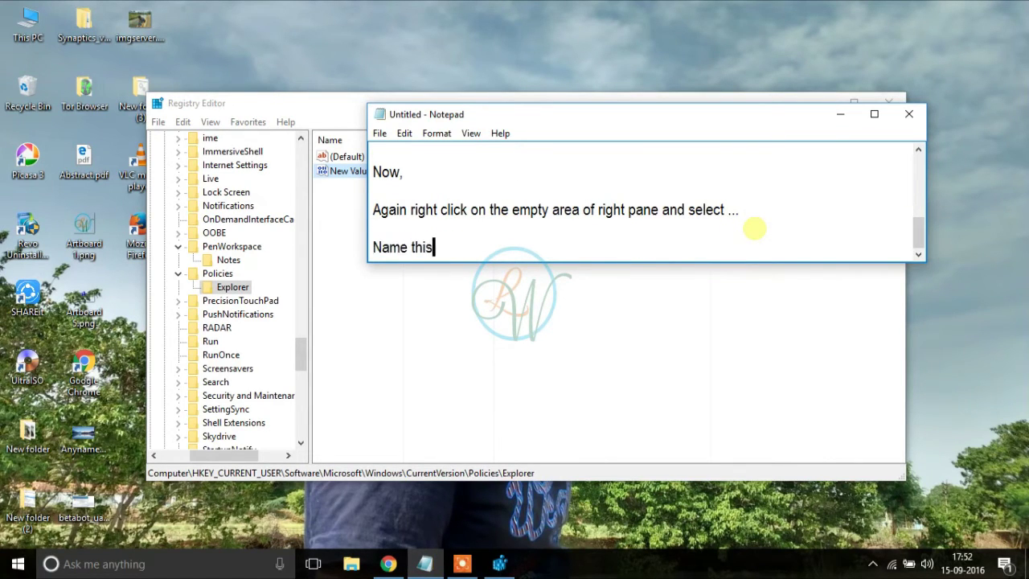
type(" as")
key("alt")
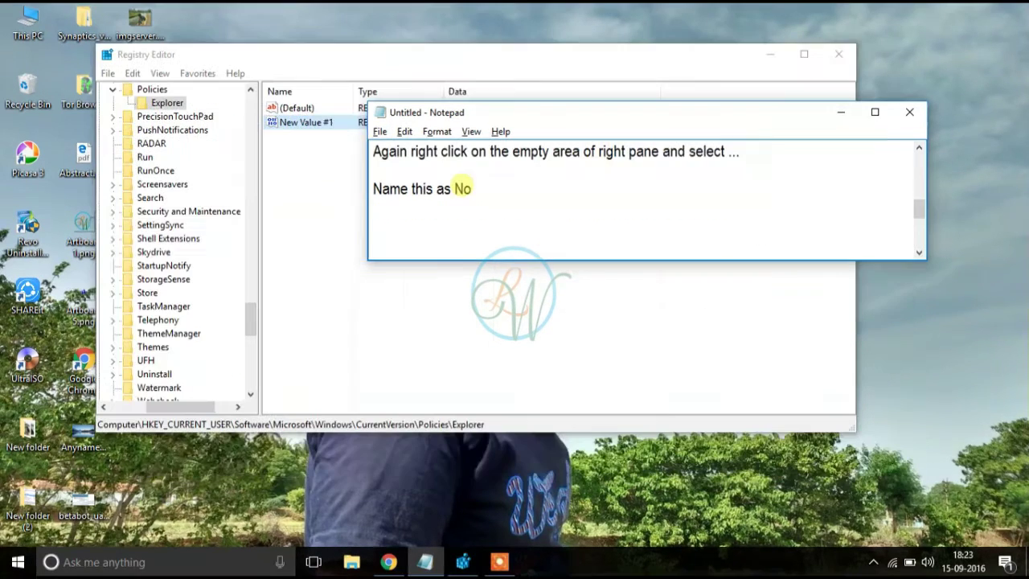
type("DiscSpaceChec")
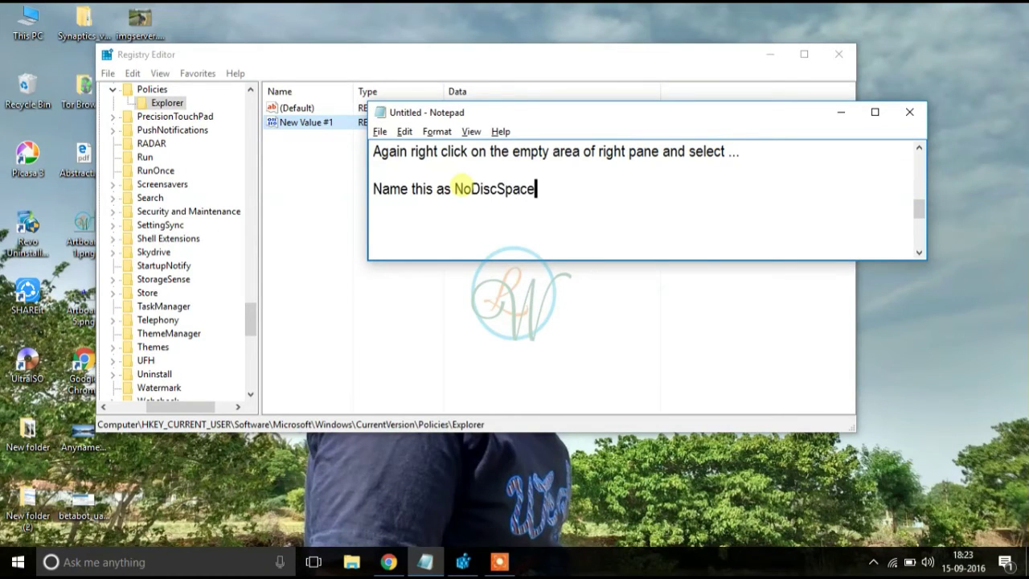
type("ks and Set its ")
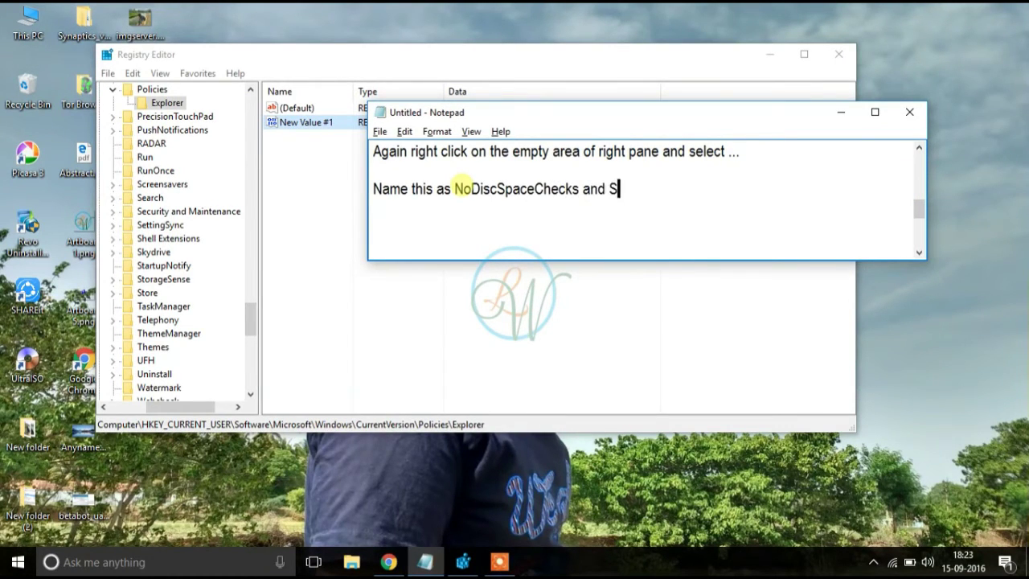
type("value to 1.")
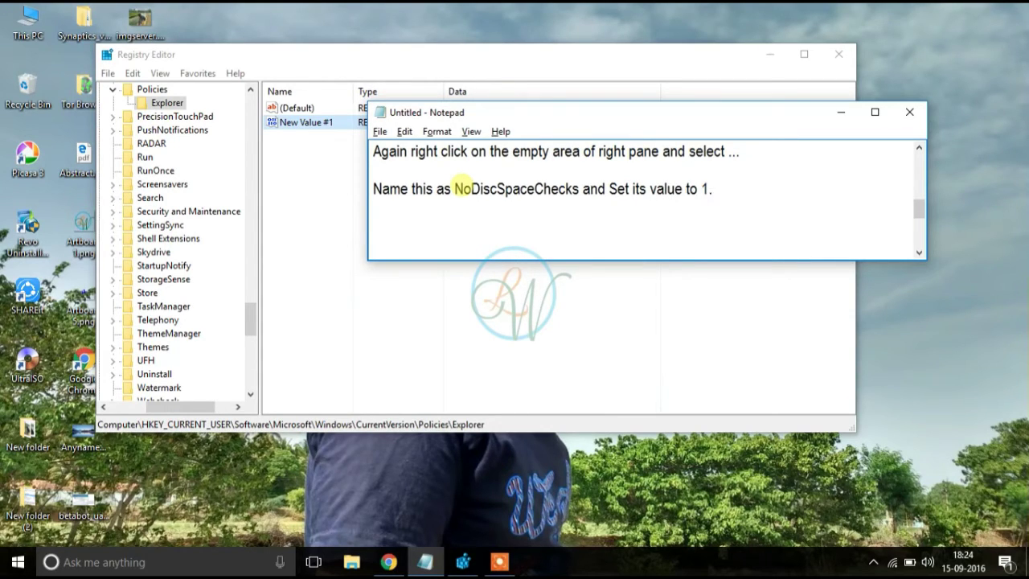
left_click(302, 122)
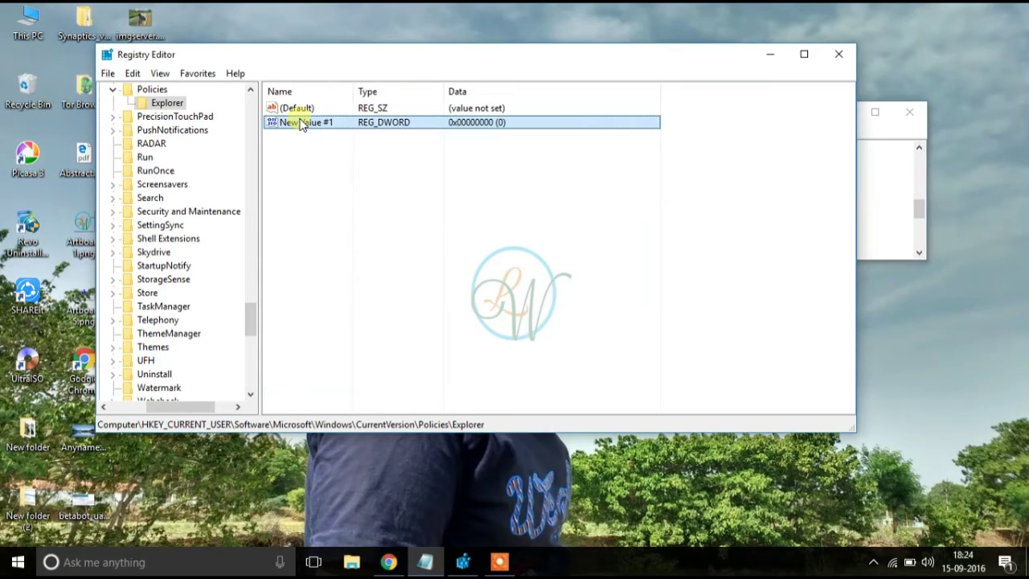
right_click(302, 122)
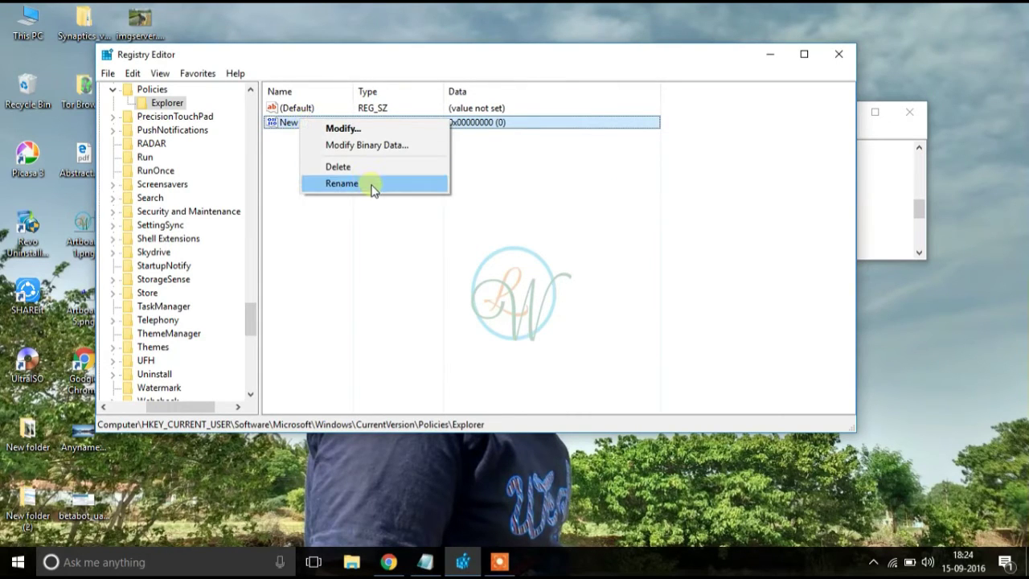
left_click(342, 183)
key("BackSpace")
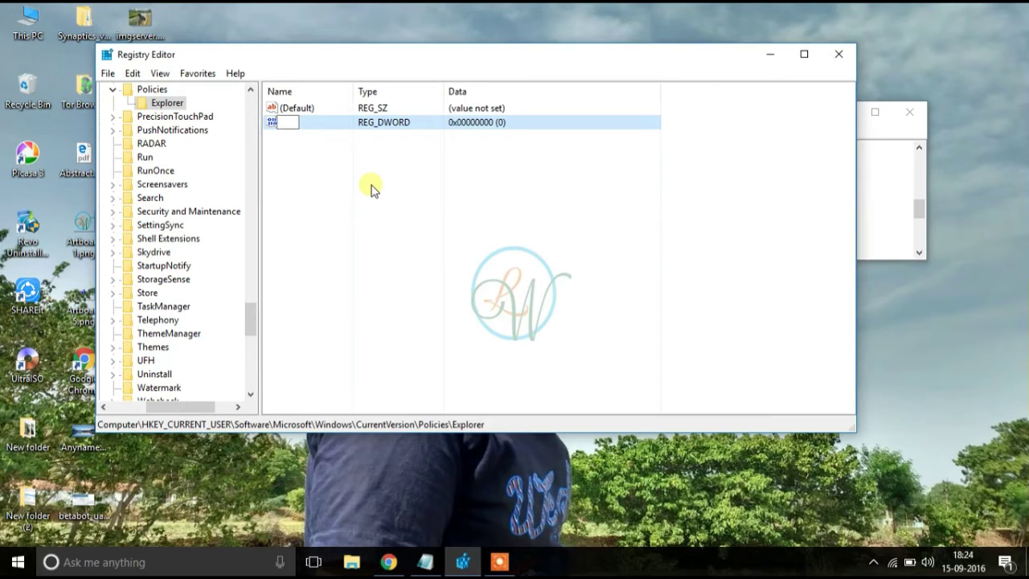
key("alt")
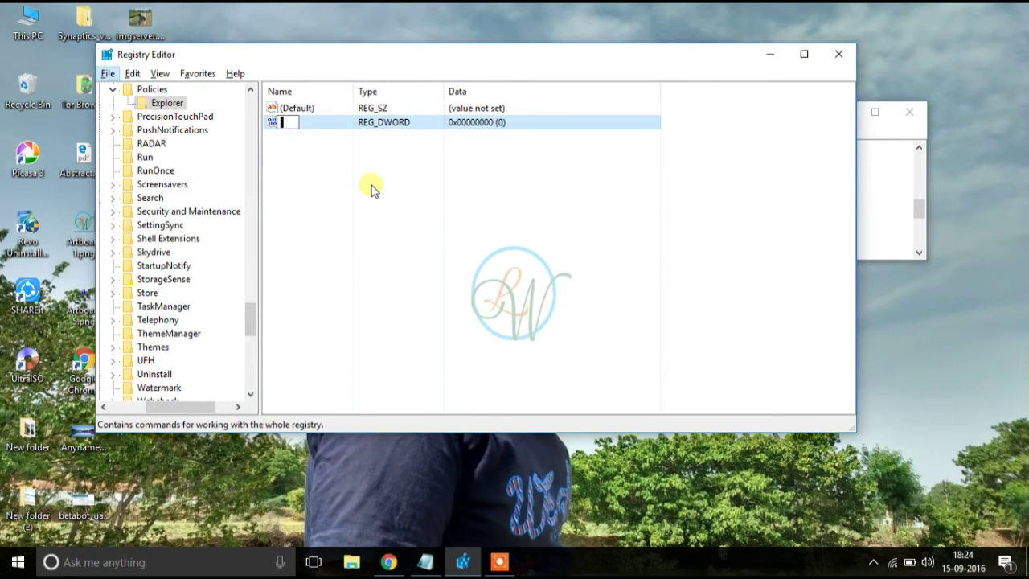
key("alt")
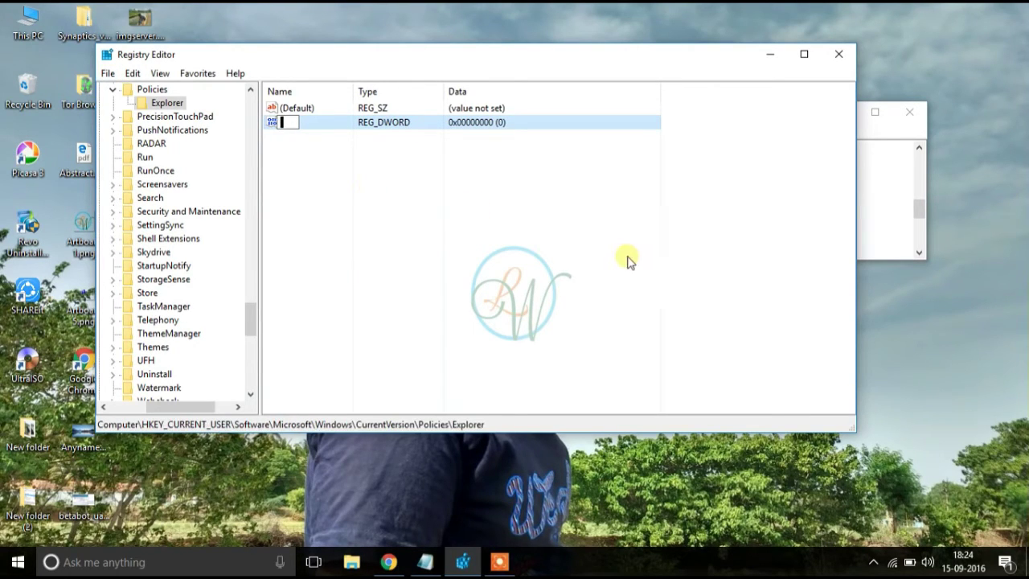
left_click(567, 268)
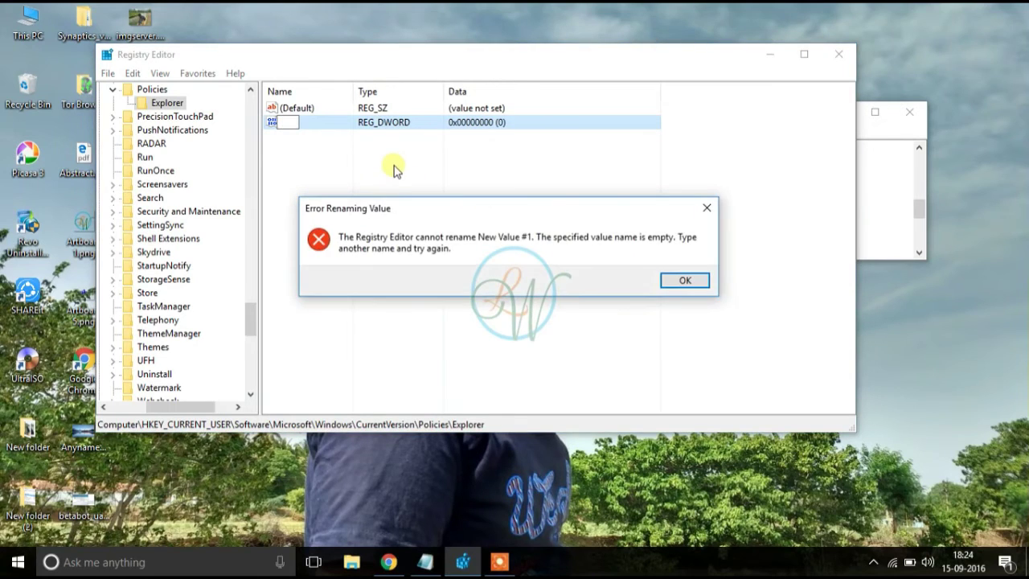
left_click(683, 280)
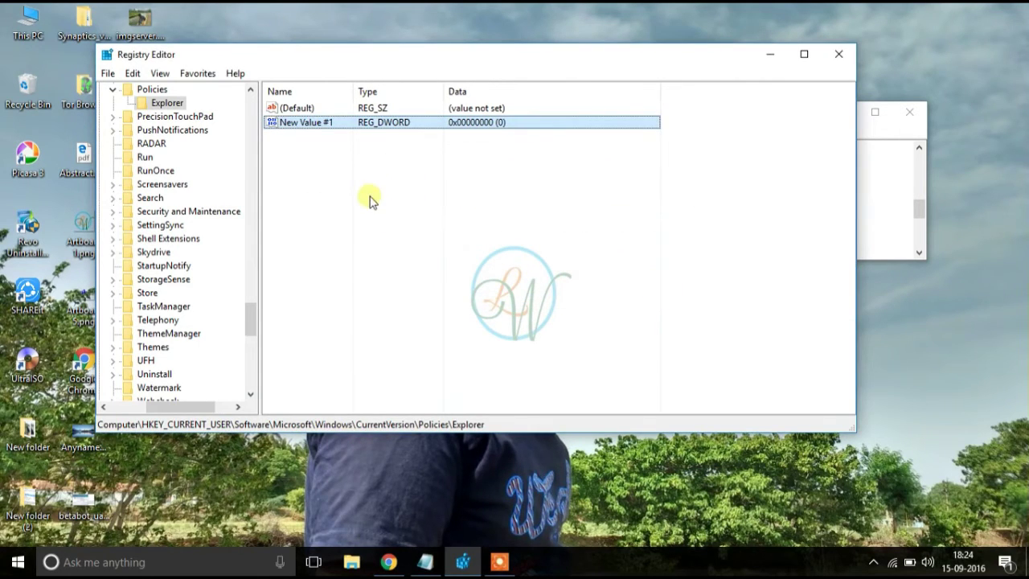
right_click(360, 120)
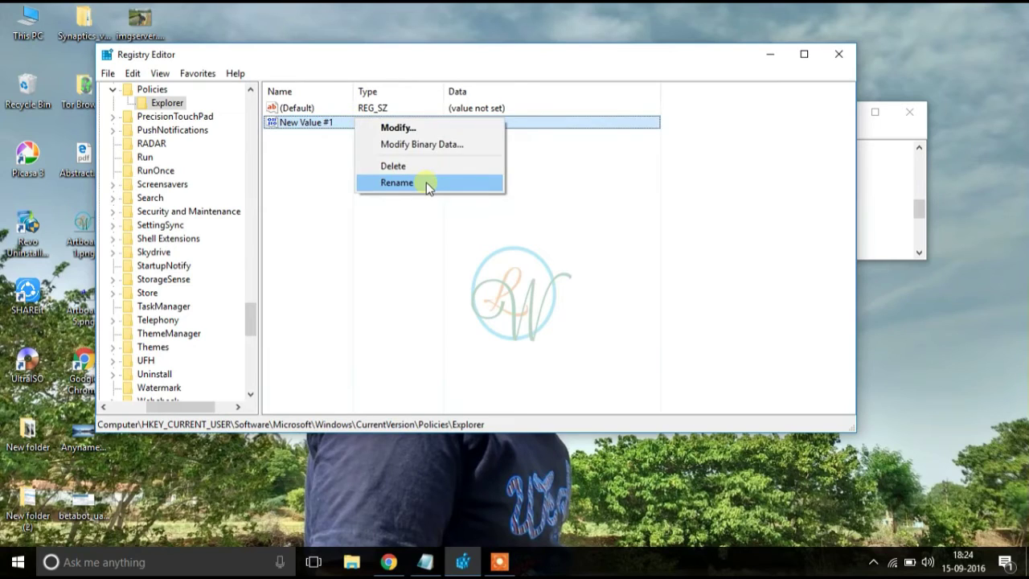
left_click(396, 183)
key("BackSpace")
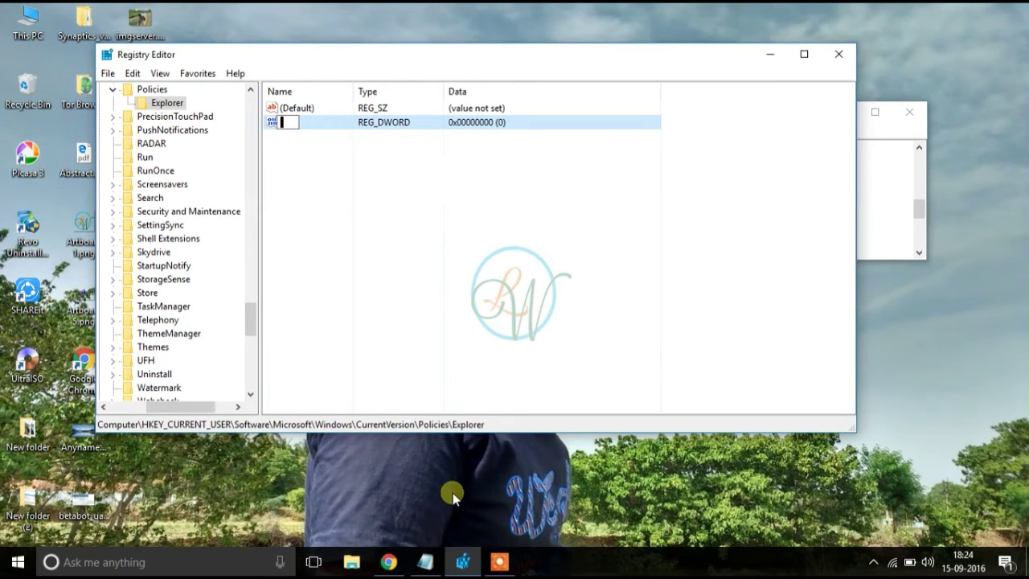
left_click(332, 119)
In the Registry Editor, rename the new DWORD value in the Explorer key as NoDiscSpaceChecks.
right_click(333, 119)
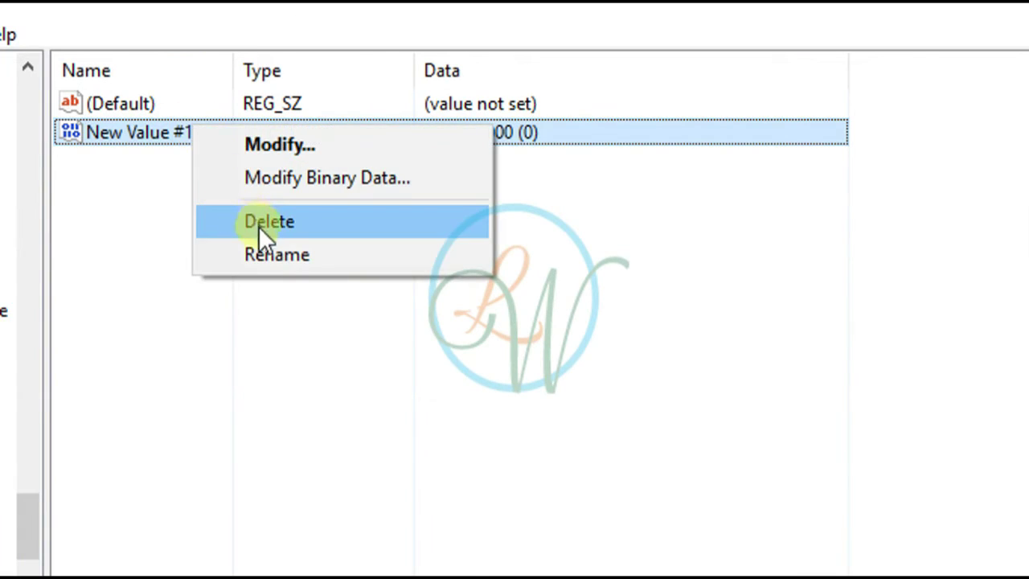
left_click(268, 244)
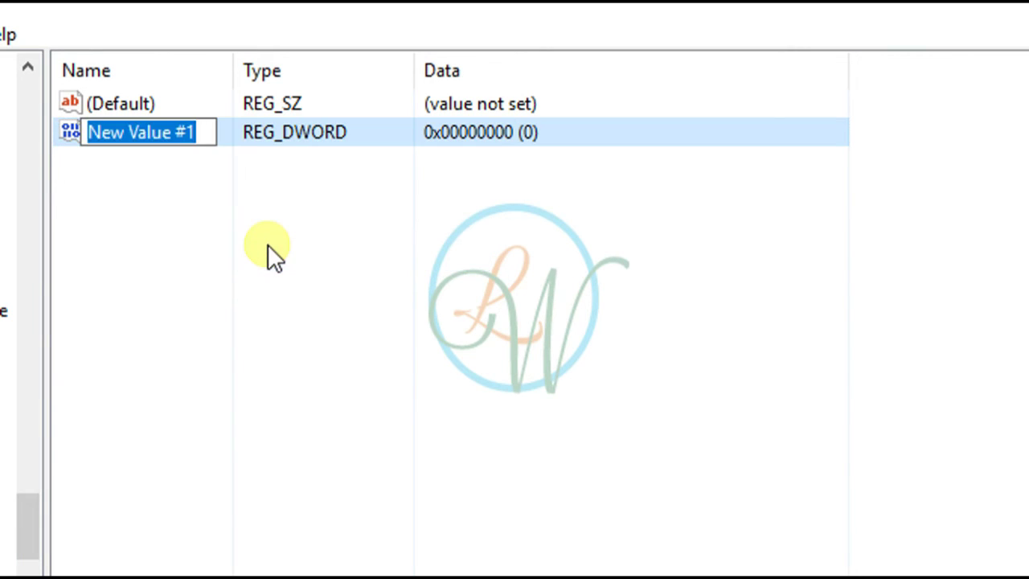
key("BackSpace")
type("Nodisc")
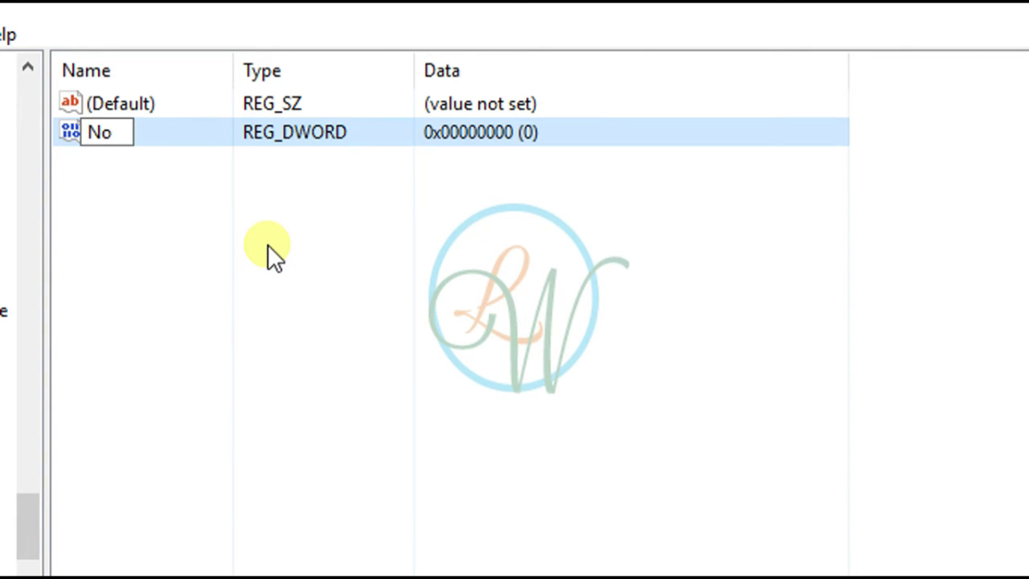
key("BackSpace")
key("BackSpace")
key("BackSpace")
key("BackSpace")
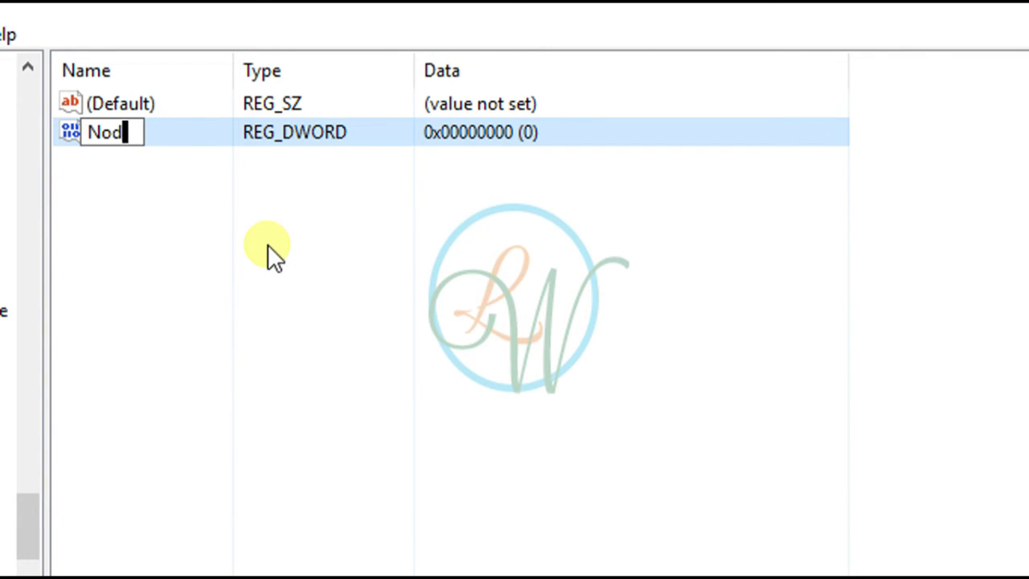
type("DiscSpace")
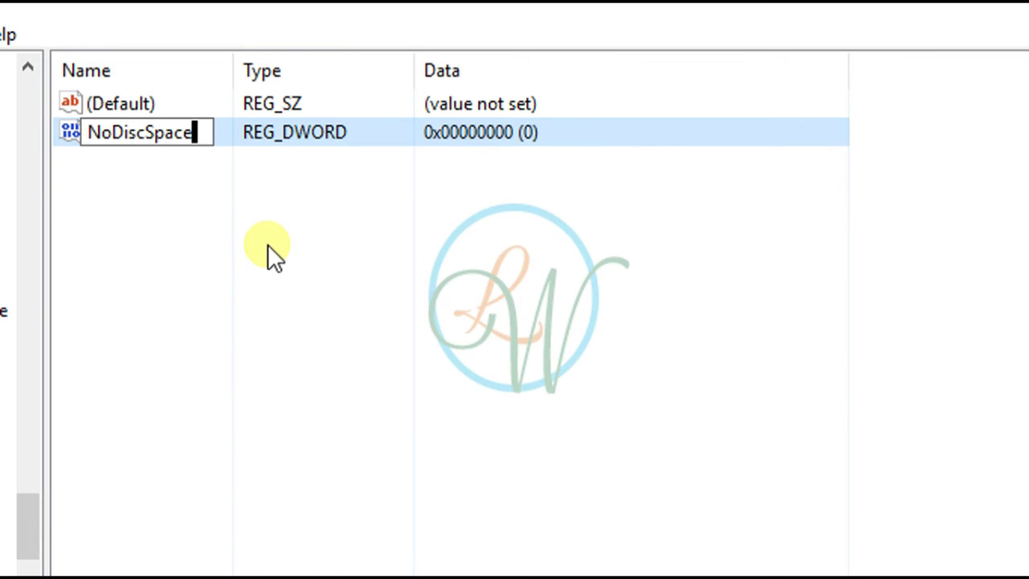
type("Checks")
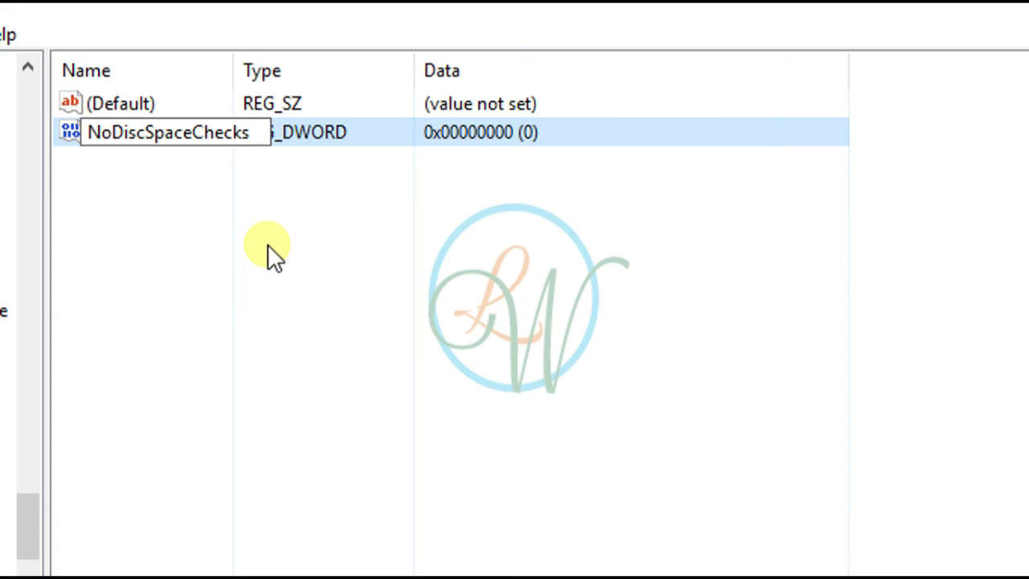
key("Return")
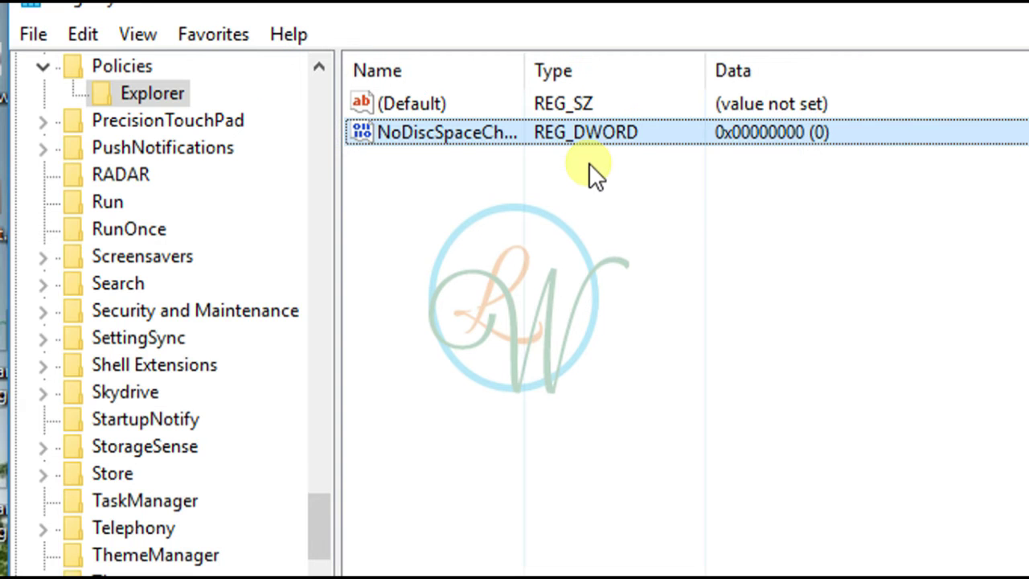
Set the value data of NoDiscSpaceChecks to 1, keeping the hexadecimal base.
double_click(548, 141)
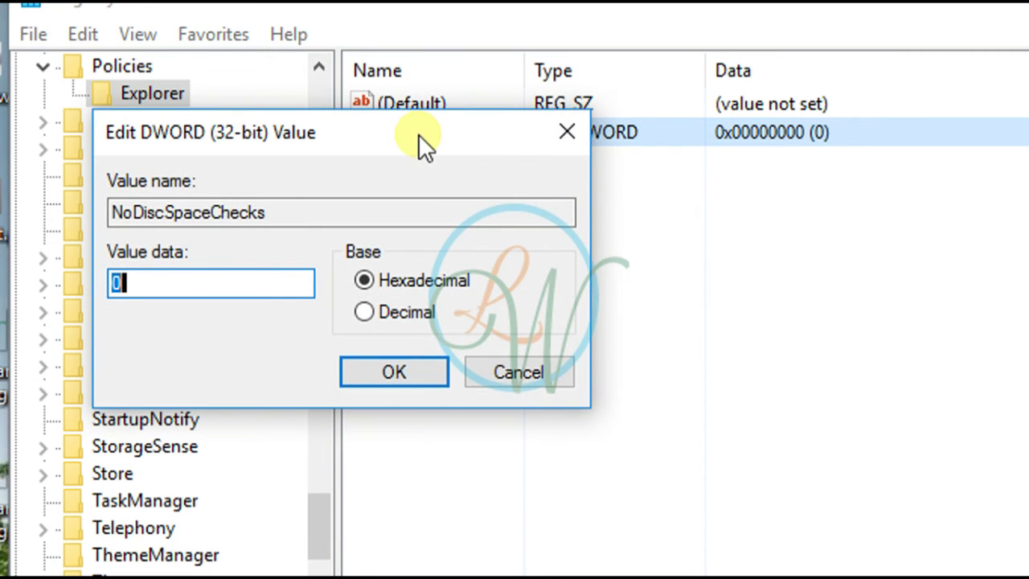
left_click_drag(418, 134, 613, 146)
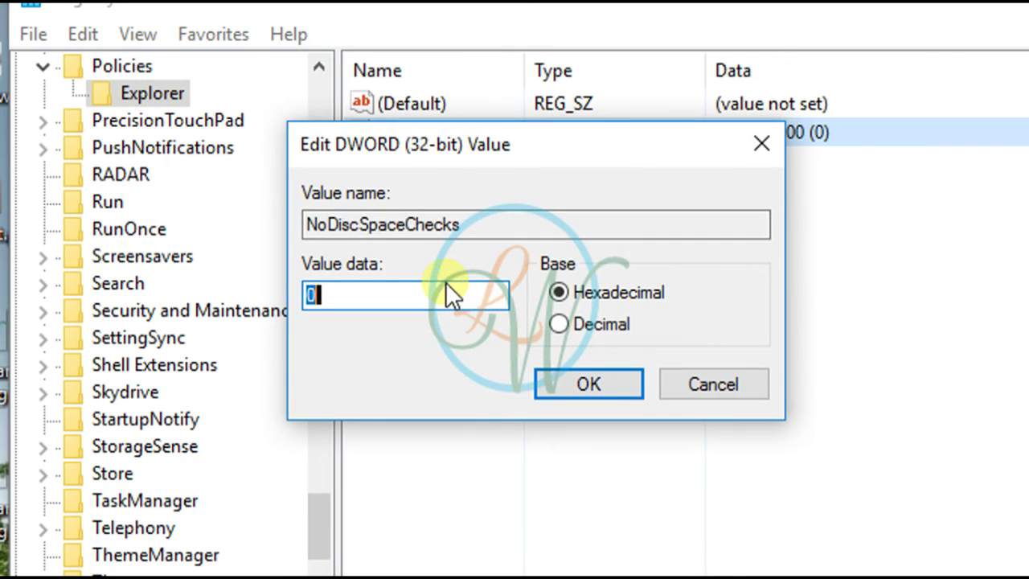
key("BackSpace")
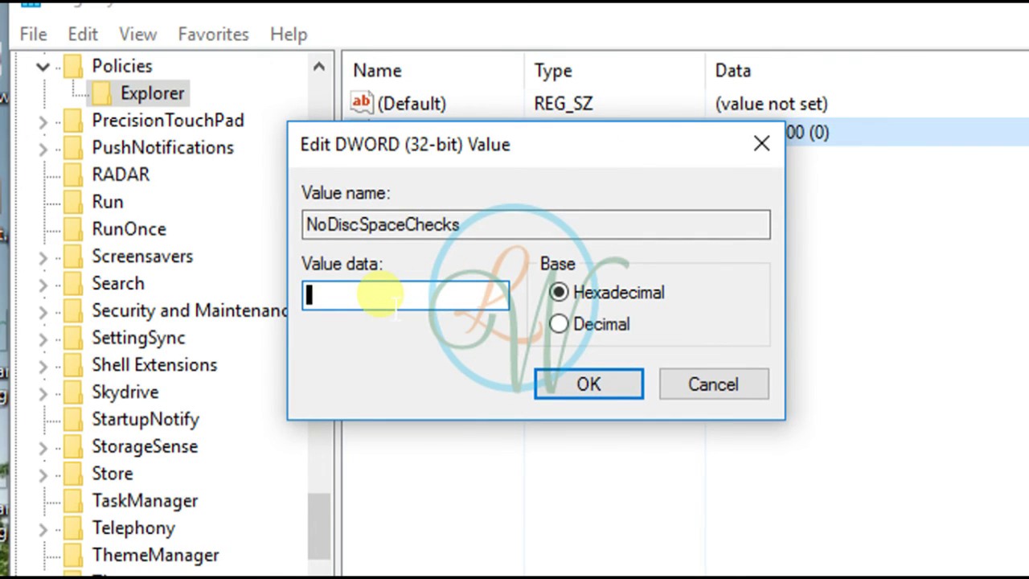
type("1")
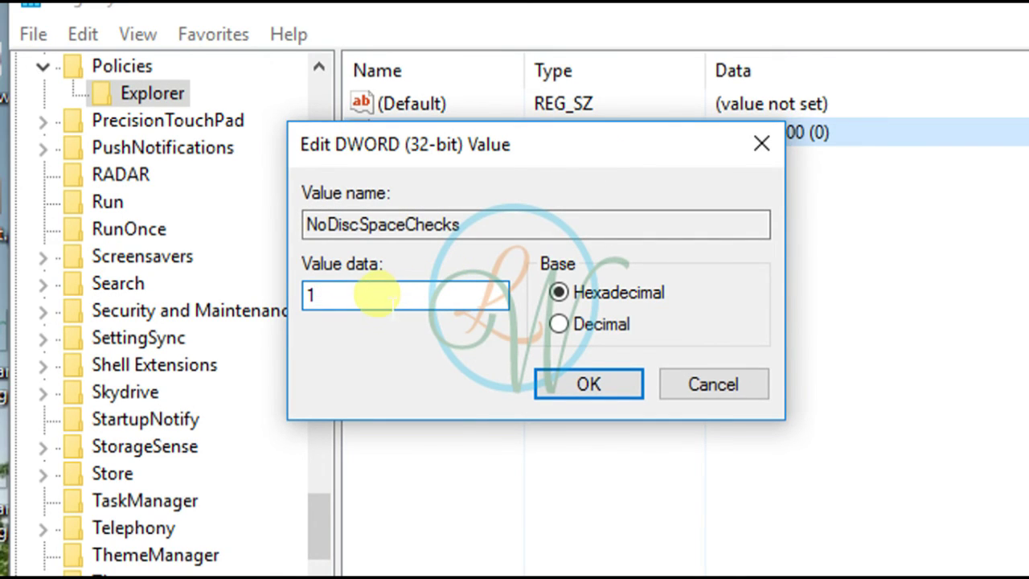
left_click(603, 376)
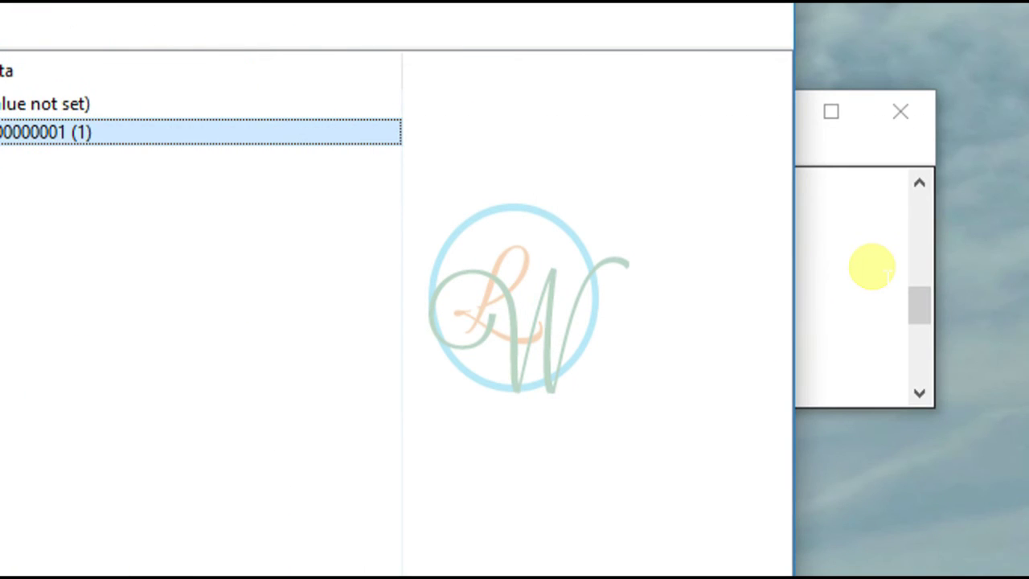
Switch to the Notepad note and add the line "Now restart your computer..." followed by a blank line.
left_click(872, 266)
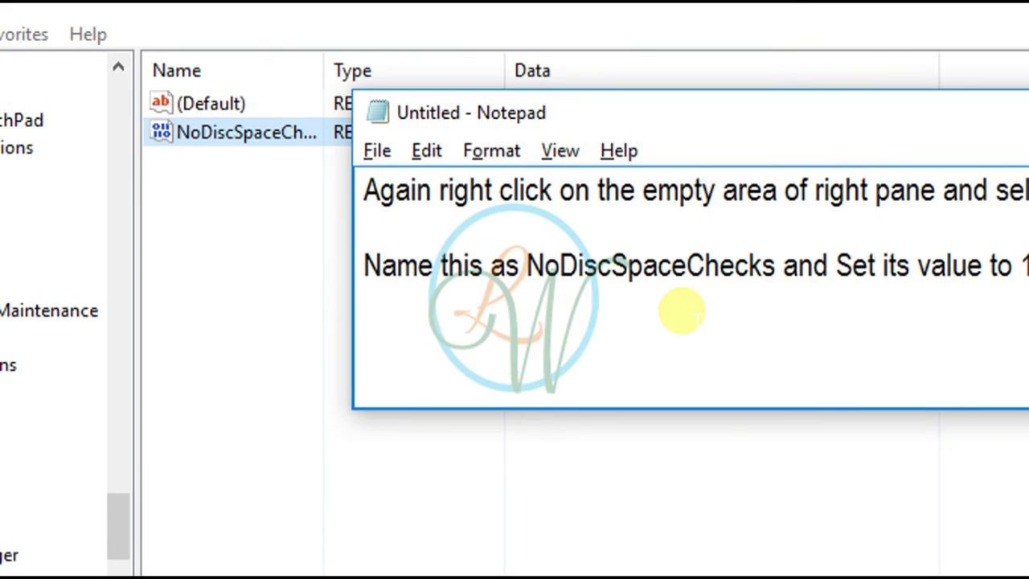
type("restar")
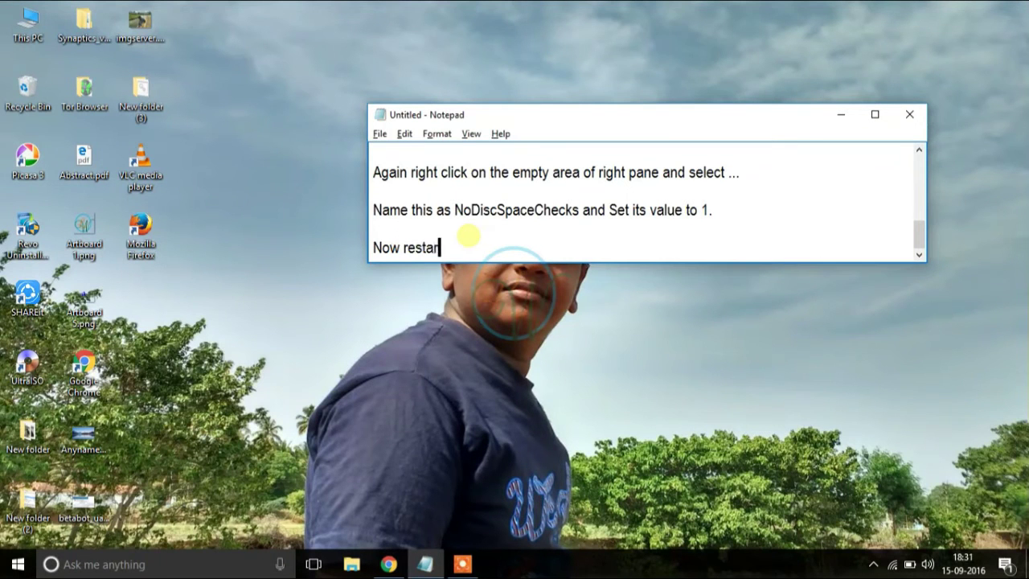
type("t your com")
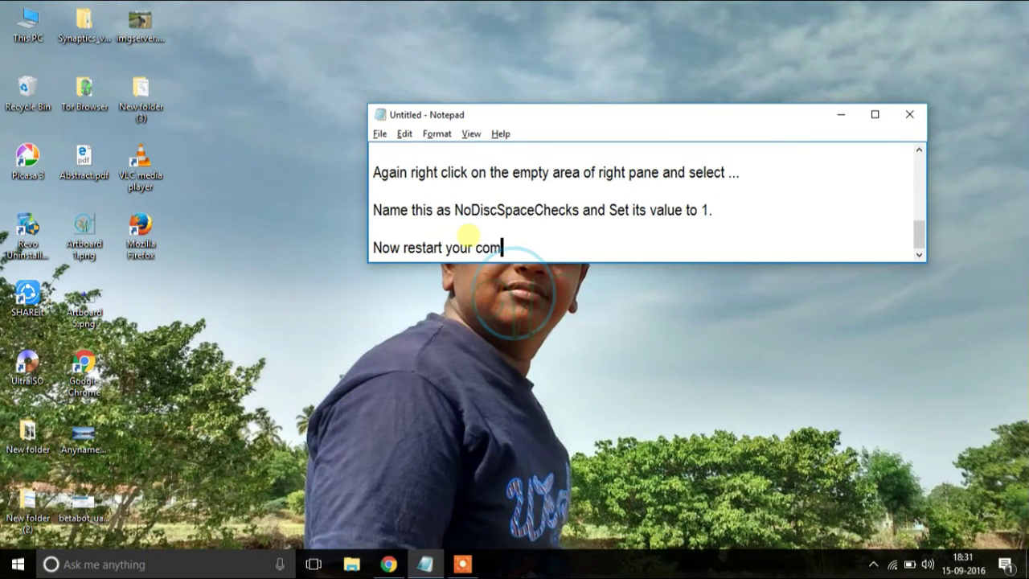
type("puter...")
key("Return")
key("Return")
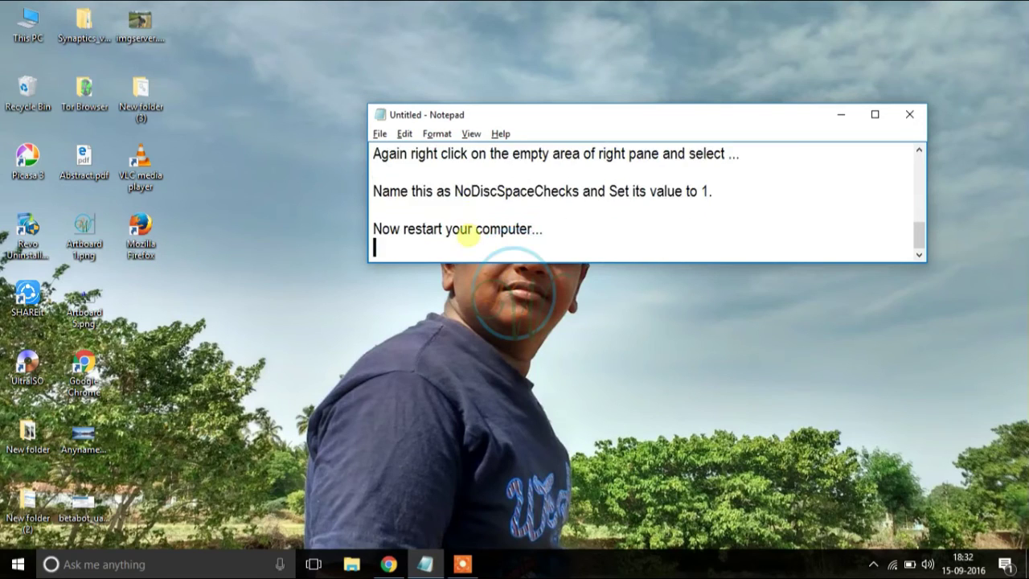
Add the line "You Can see the error message no longer pops up..." and leave a blank line below it.
type("You Can s")
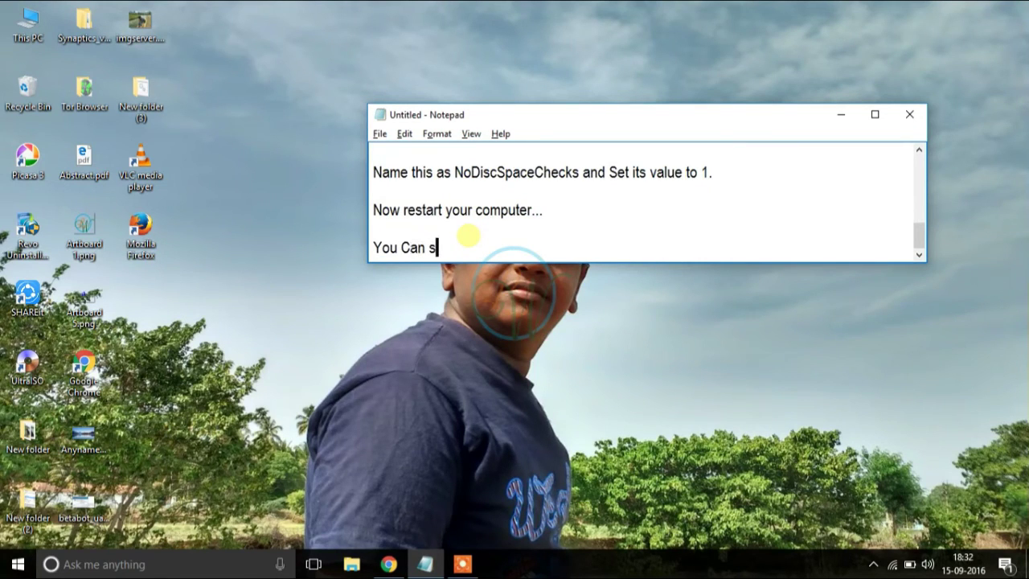
type("ee the er")
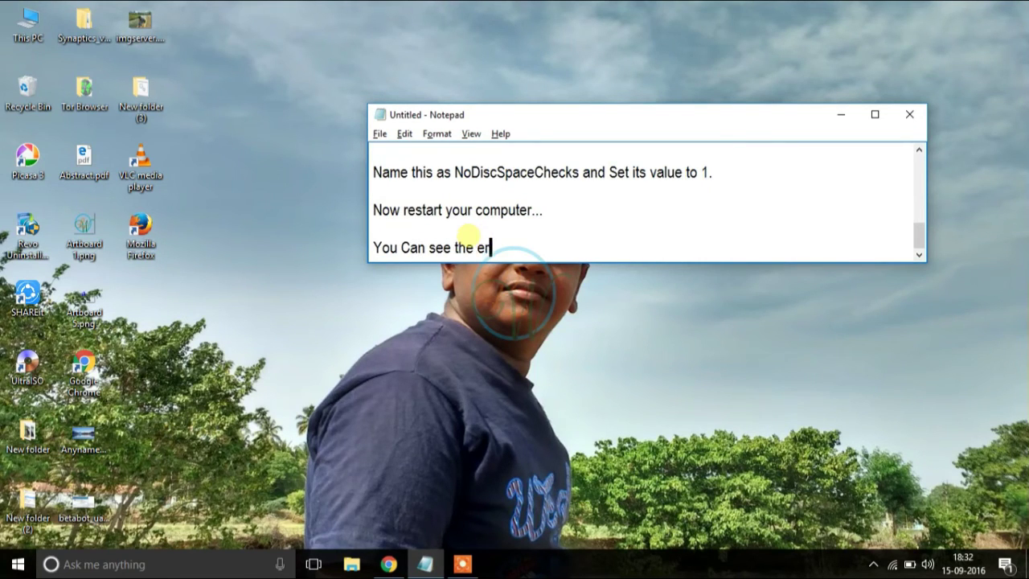
type("ror message ")
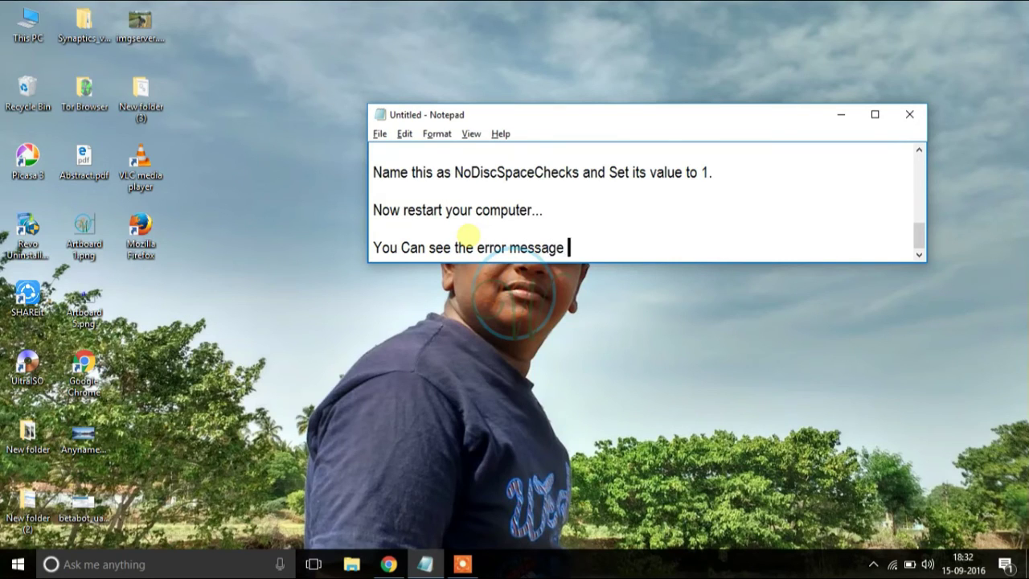
type("no longer p")
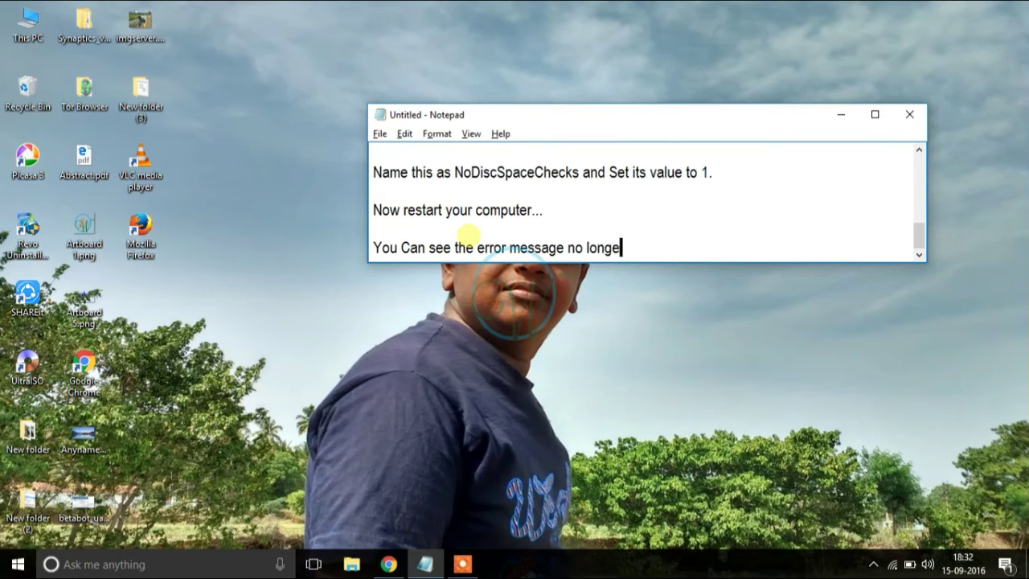
type("ops up")
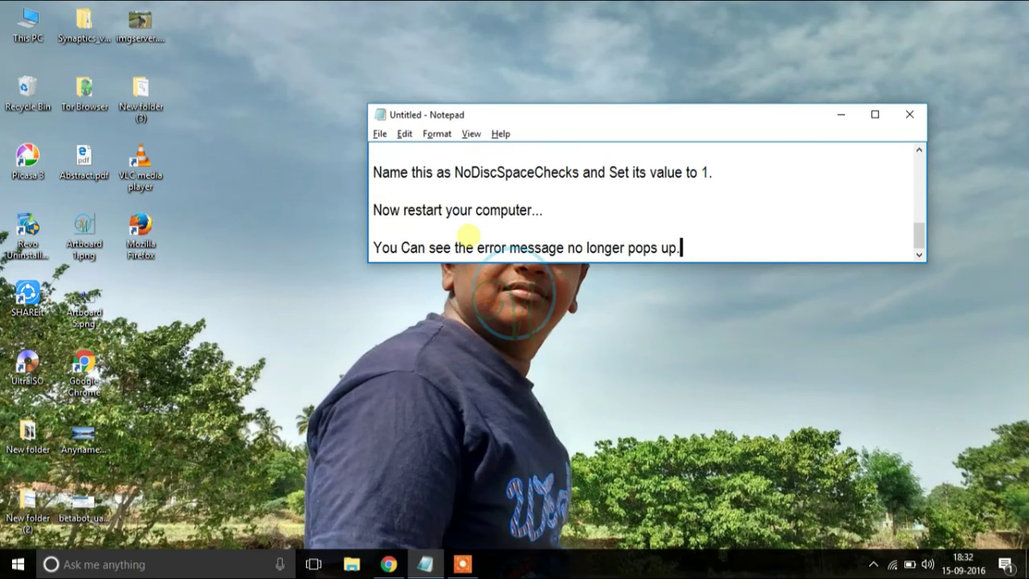
type("...")
key("Return")
key("Return")
Start the closing line of the note with "That's".
type("TH")
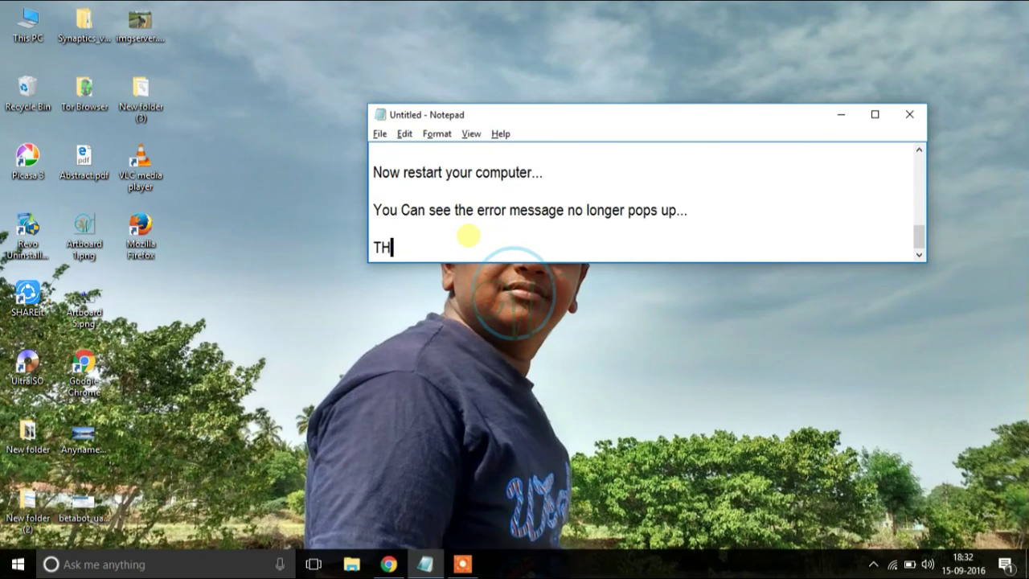
type("at")
key("BackSpace")
type("hat's")
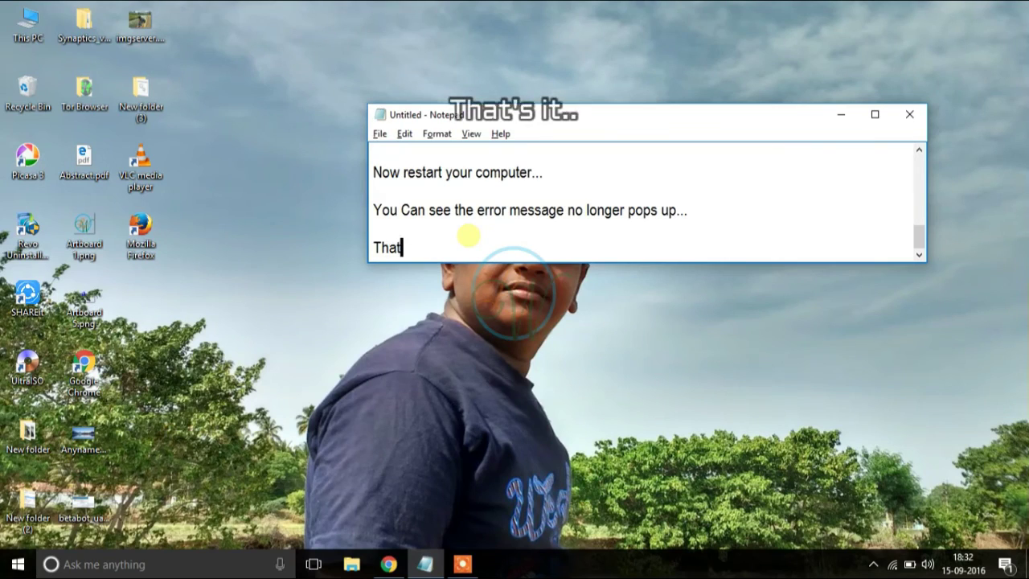